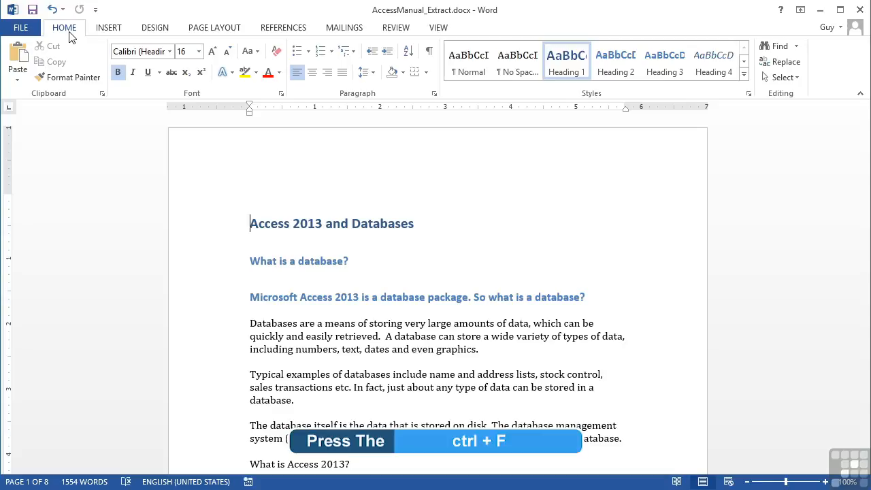
Search the document for "Microsoft" and visit its matches from the last one back to the first
{"action": "left_click", "coordinate": [773, 48]}
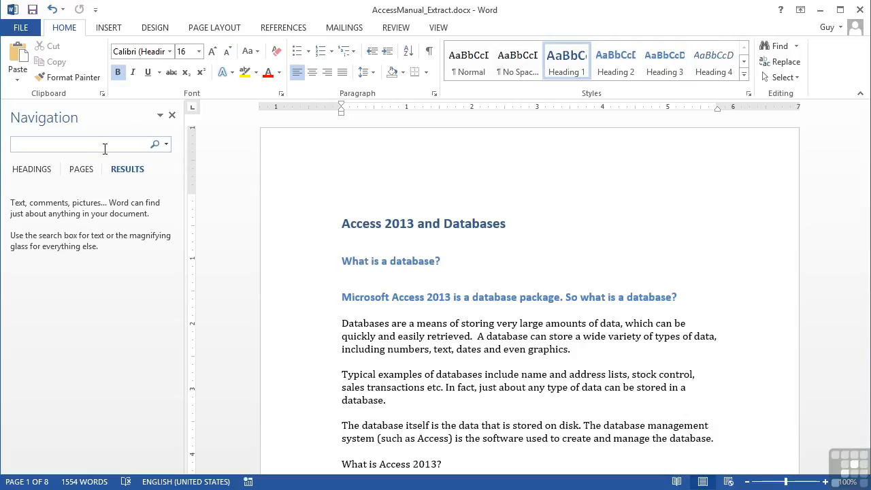
{"action": "type", "text": "Microsoft"}
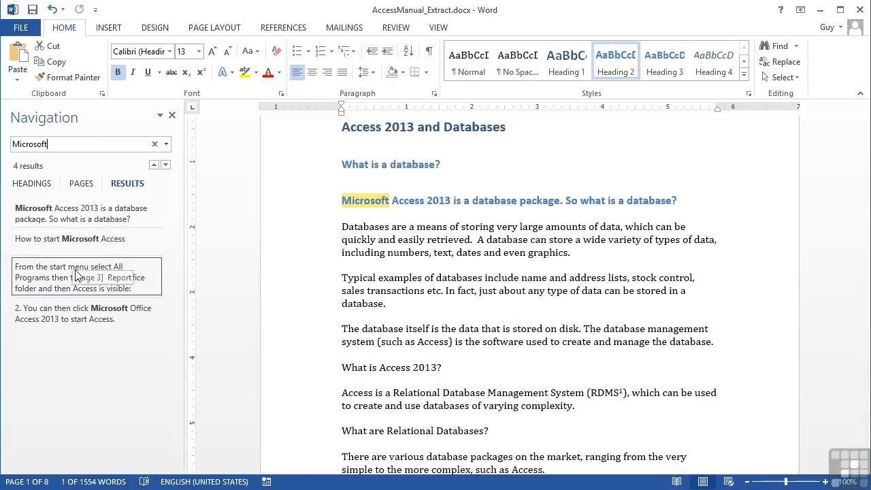
{"action": "left_click", "coordinate": [77, 315]}
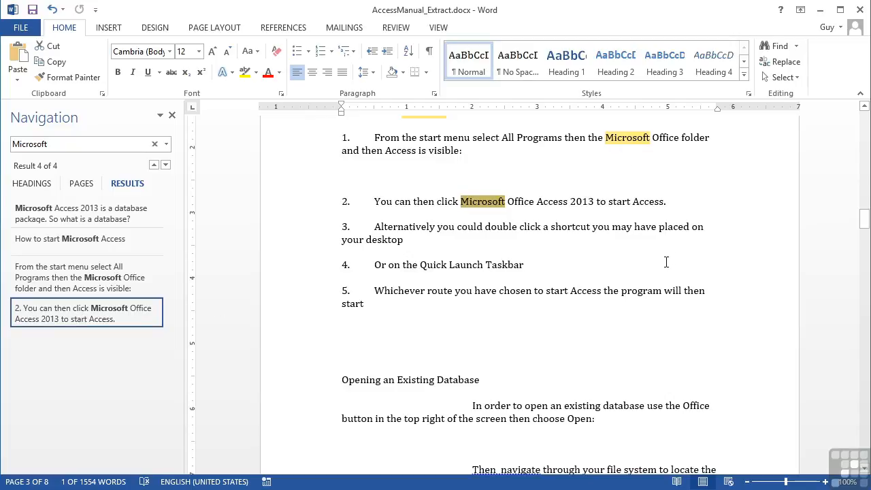
{"action": "left_click_drag", "start_coordinate": [863, 222], "coordinate": [865, 208]}
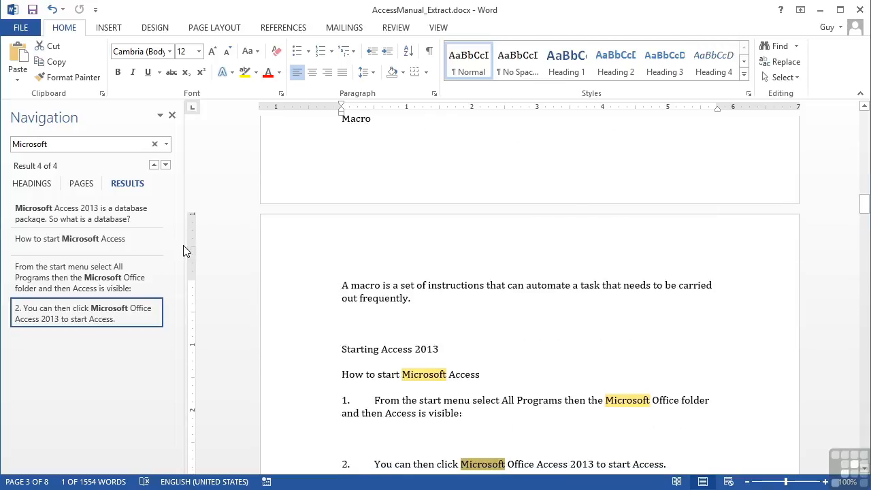
{"action": "left_click", "coordinate": [133, 278]}
{"action": "left_click", "coordinate": [115, 238]}
{"action": "left_click", "coordinate": [109, 218]}
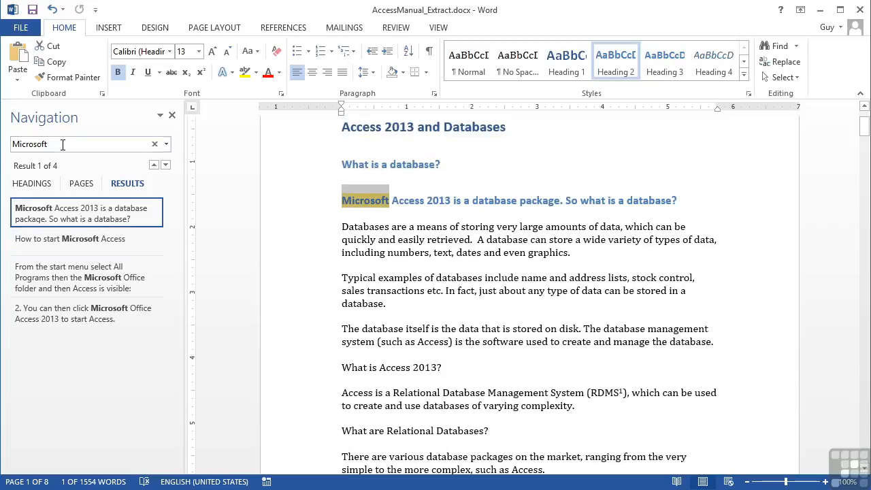
Search the document for "database" and look through the highlighted matches in the text and the results list
{"action": "double_click", "coordinate": [35, 143]}
{"action": "type", "text": "database"}
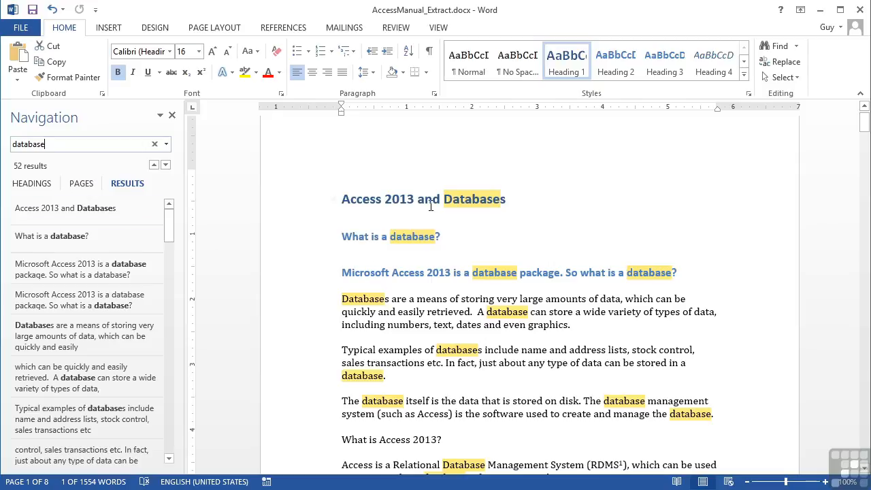
{"action": "left_click", "coordinate": [551, 318]}
{"action": "scroll", "coordinate": [552, 318], "scroll_direction": "down", "scroll_amount": 5}
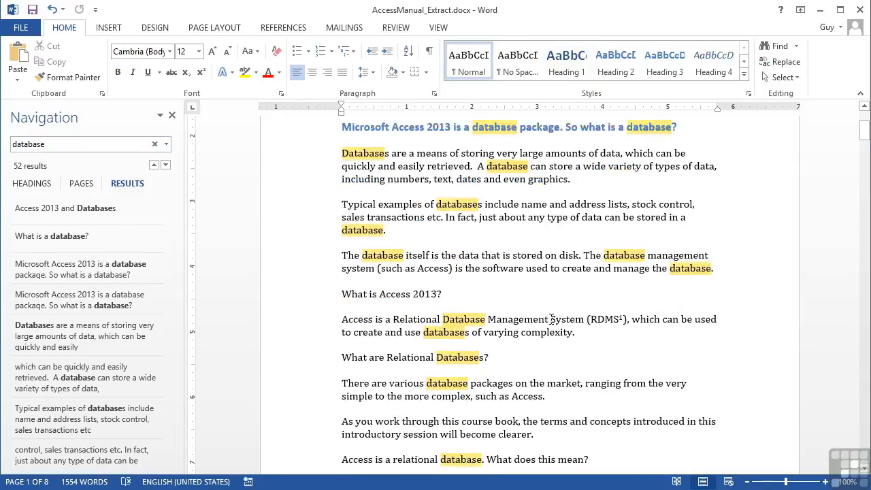
{"action": "scroll", "coordinate": [551, 319], "scroll_direction": "down", "scroll_amount": 12}
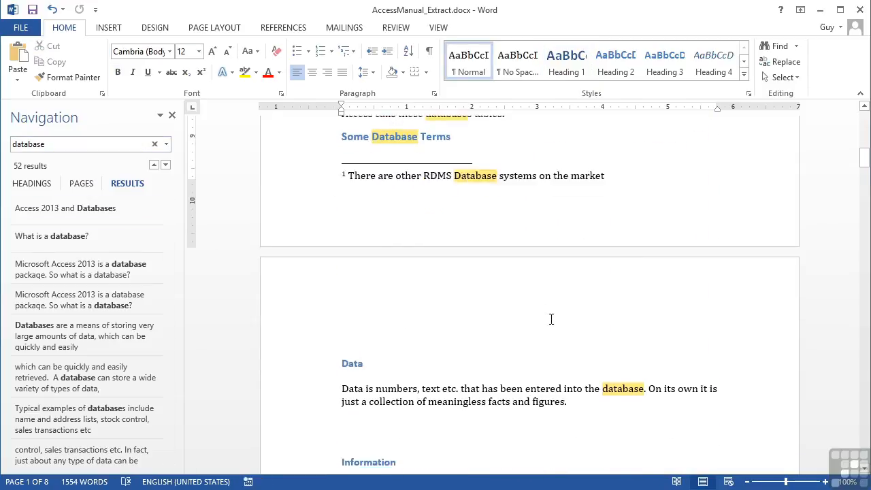
{"action": "scroll", "coordinate": [551, 318], "scroll_direction": "down", "scroll_amount": 12}
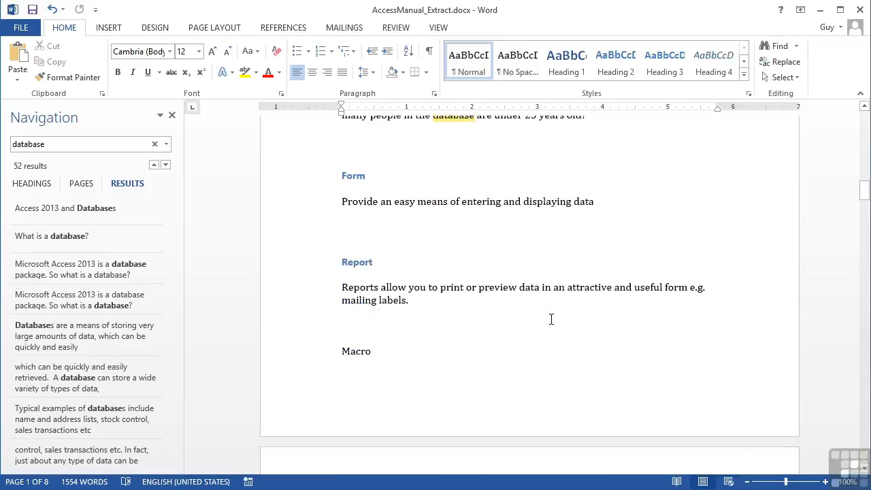
{"action": "scroll", "coordinate": [552, 318], "scroll_direction": "up", "scroll_amount": 10}
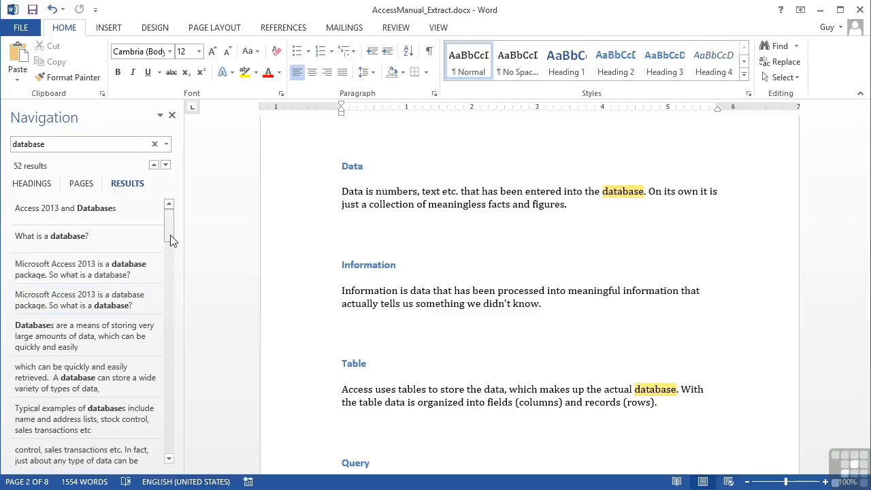
{"action": "scroll", "coordinate": [170, 245], "scroll_direction": "down", "scroll_amount": 1}
{"action": "scroll", "coordinate": [171, 247], "scroll_direction": "down", "scroll_amount": 6}
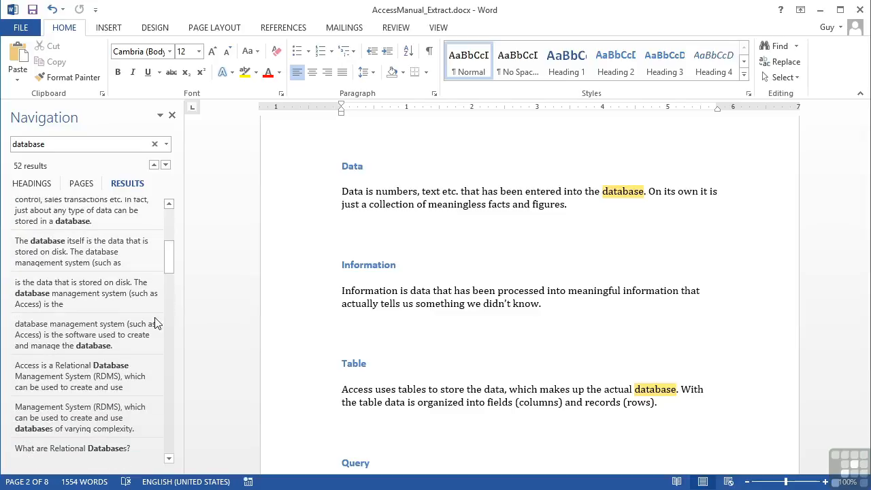
Go to the match in "create and manage the database" and step forward match by match to the one under the Query heading
{"action": "left_click", "coordinate": [87, 329]}
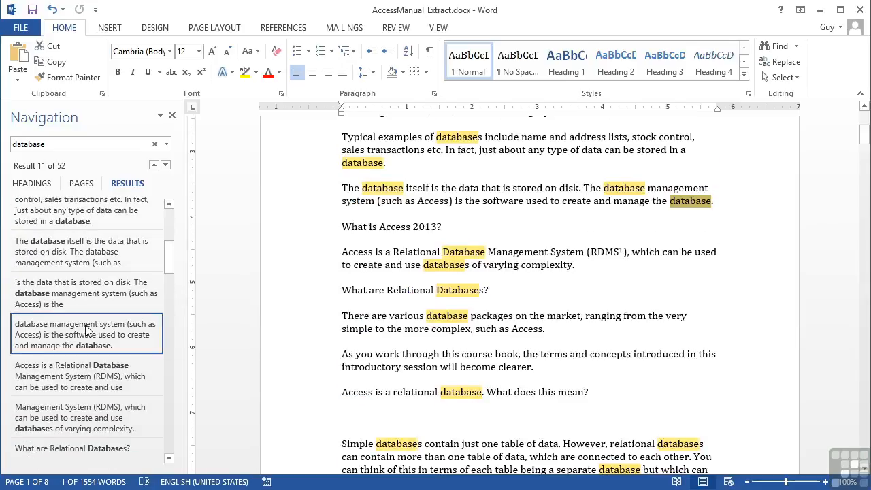
{"action": "left_click", "coordinate": [166, 166]}
{"action": "left_click", "coordinate": [166, 166]}
{"action": "left_click", "coordinate": [166, 166]}
{"action": "left_click", "coordinate": [166, 166]}
{"action": "left_click", "coordinate": [166, 167]}
{"action": "left_click", "coordinate": [166, 166]}
{"action": "left_click", "coordinate": [167, 166]}
{"action": "left_click", "coordinate": [166, 166]}
{"action": "left_click", "coordinate": [166, 166]}
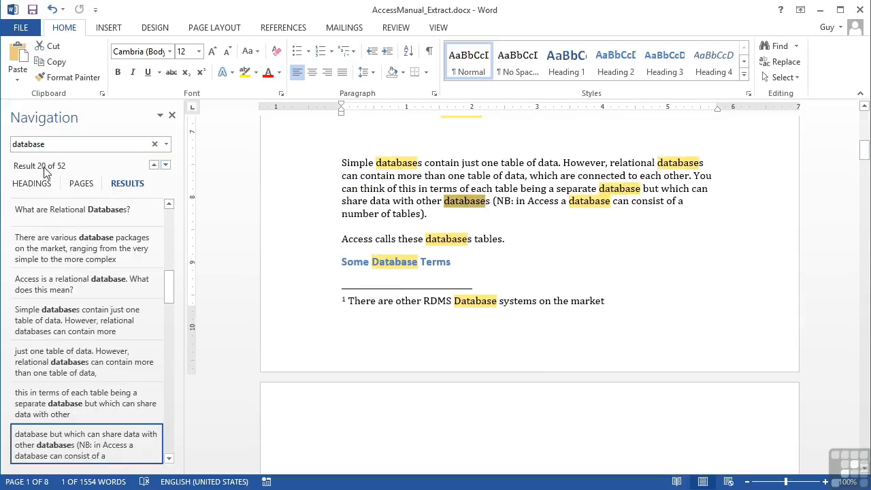
{"action": "left_click", "coordinate": [167, 166]}
{"action": "left_click", "coordinate": [166, 166]}
{"action": "left_click", "coordinate": [166, 166]}
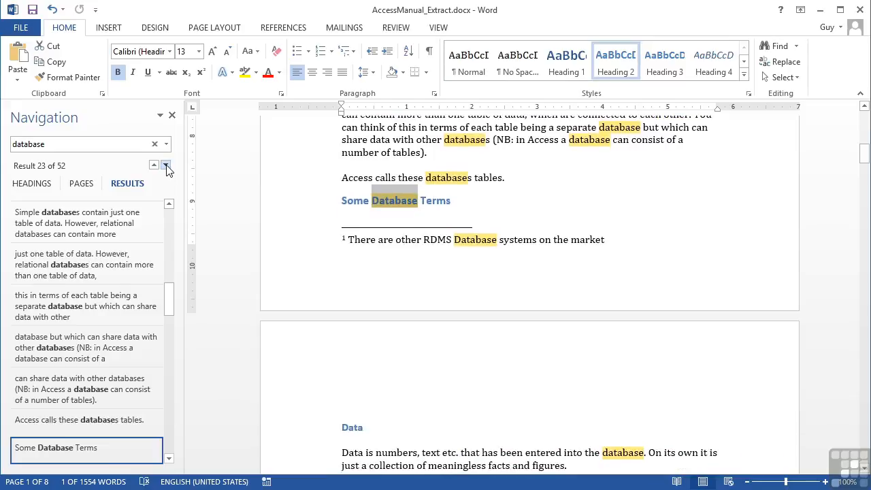
{"action": "left_click", "coordinate": [166, 167]}
{"action": "left_click", "coordinate": [166, 166]}
{"action": "left_click", "coordinate": [166, 166]}
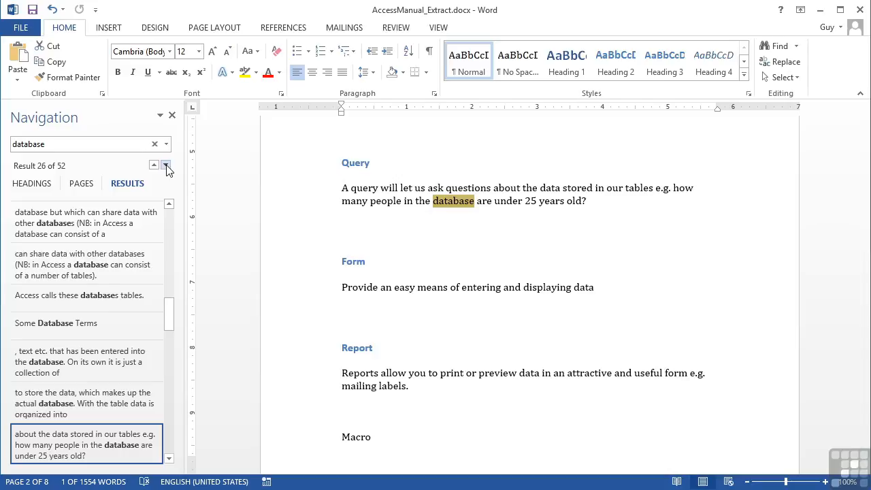
Browse the matches by page thumbnail to page 4, and by heading to "Some Database Terms"
{"action": "left_click", "coordinate": [82, 184]}
{"action": "left_click_drag", "start_coordinate": [171, 290], "coordinate": [167, 357]}
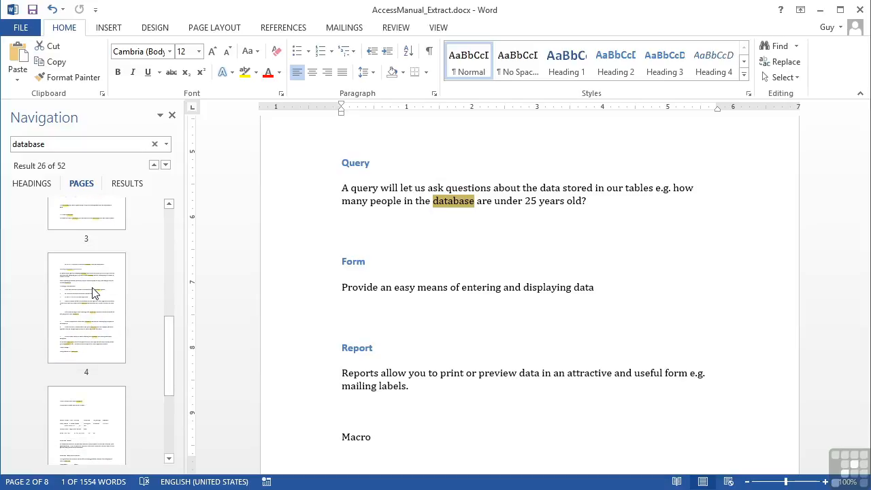
{"action": "left_click", "coordinate": [95, 315]}
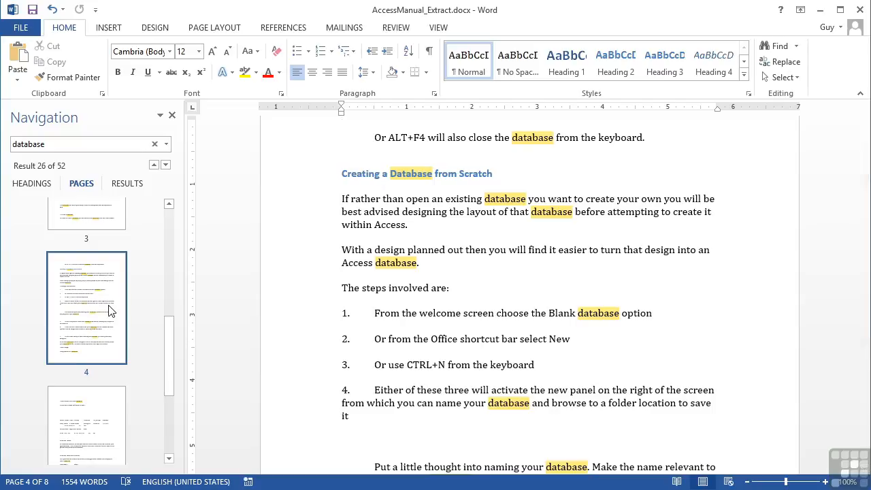
{"action": "left_click", "coordinate": [29, 188]}
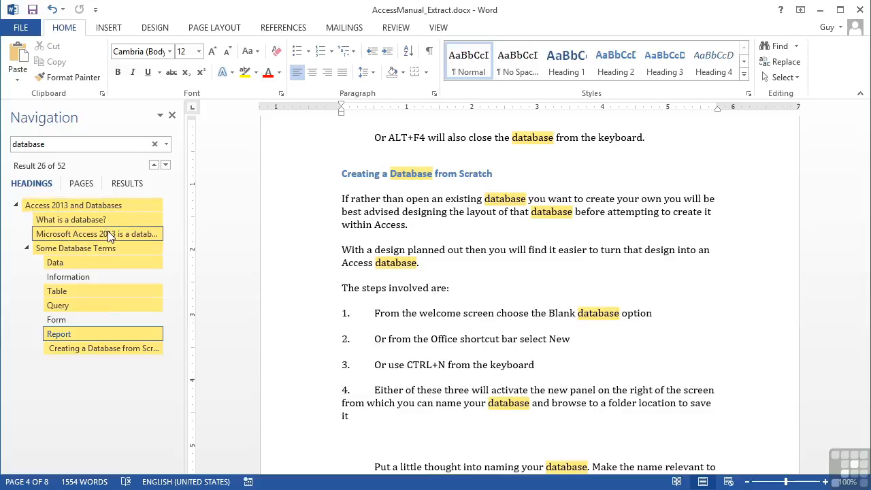
{"action": "left_click", "coordinate": [101, 248]}
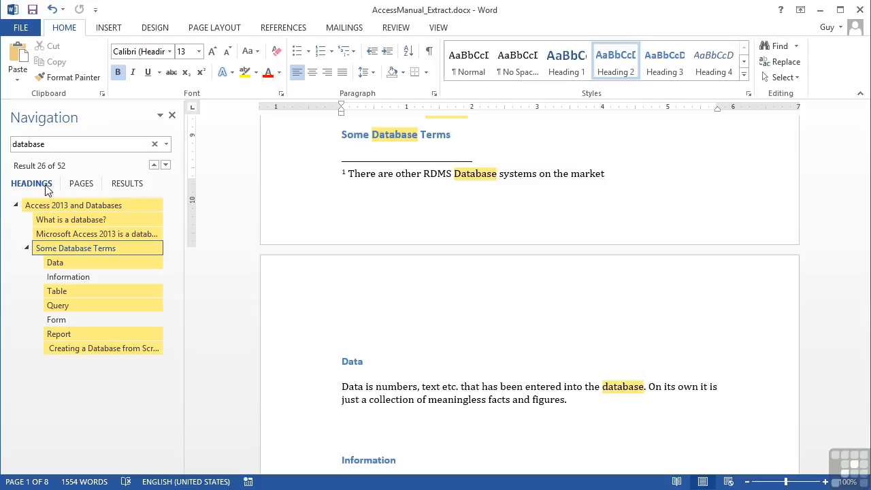
Return to the list of individual matches and go to the one in "Opening an Existing Database"
{"action": "left_click", "coordinate": [78, 183]}
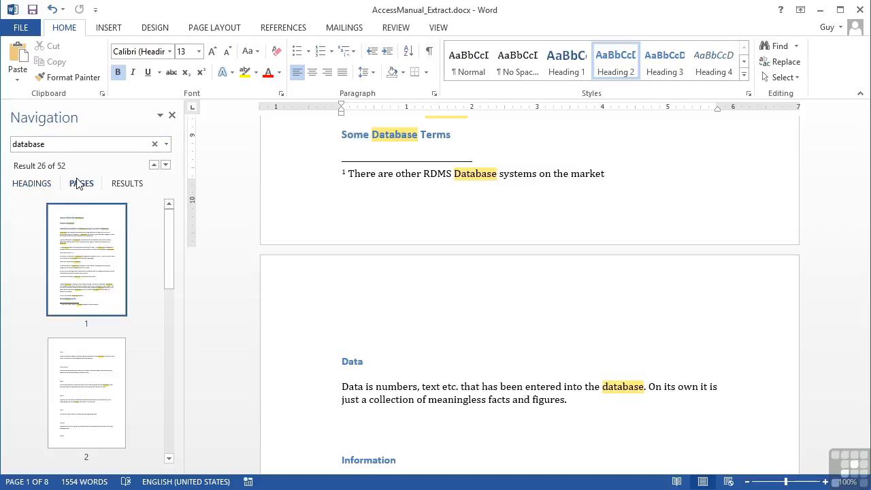
{"action": "left_click", "coordinate": [128, 184]}
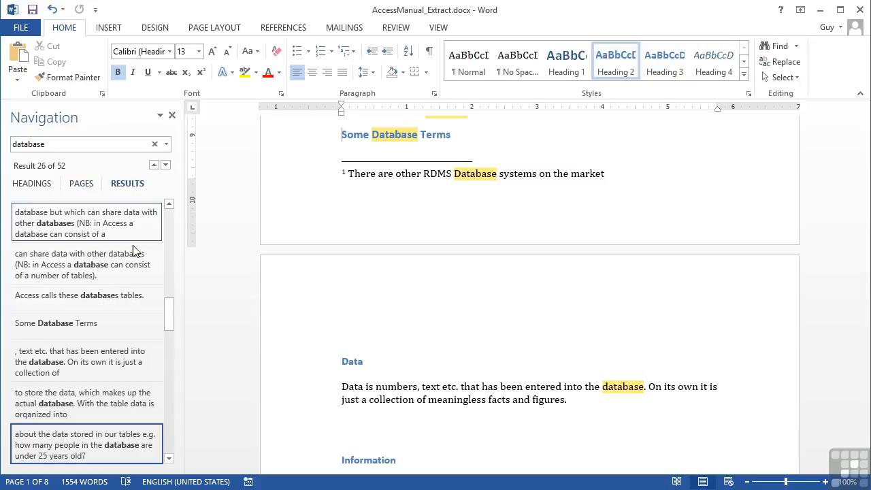
{"action": "scroll", "coordinate": [140, 272], "scroll_direction": "down", "scroll_amount": 1}
{"action": "scroll", "coordinate": [114, 369], "scroll_direction": "down", "scroll_amount": 1}
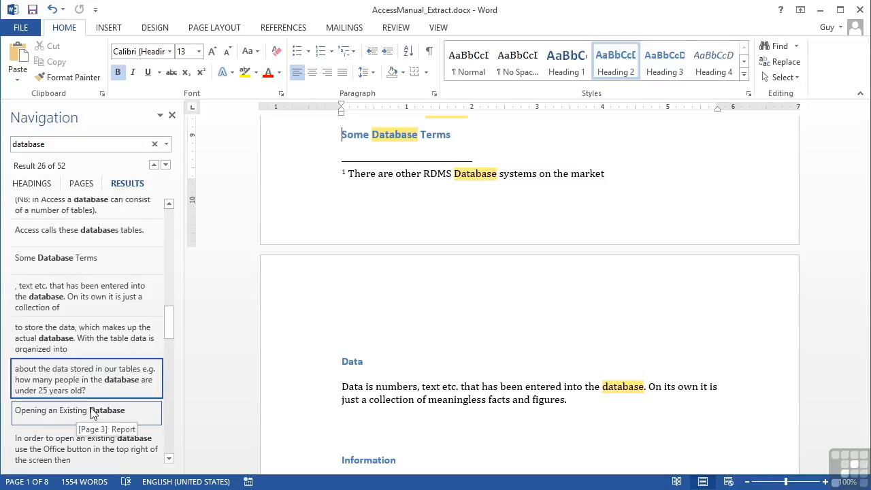
{"action": "left_click", "coordinate": [94, 411]}
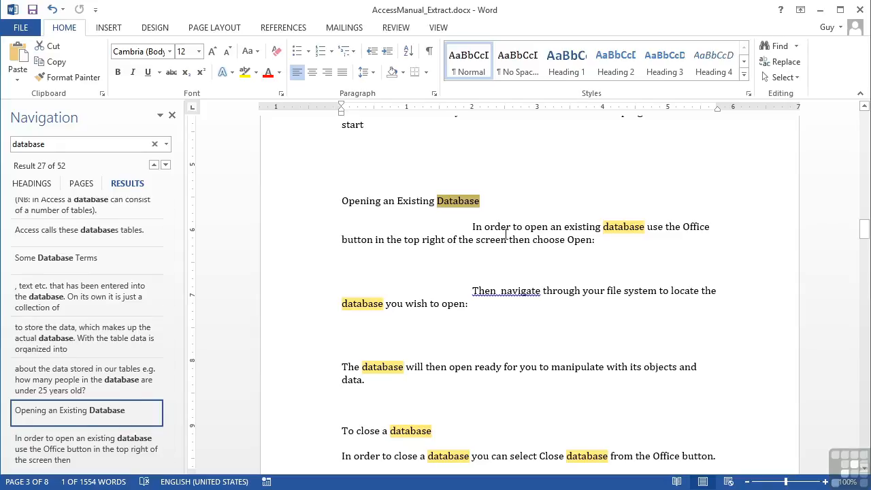
Set up an advanced search for lowercase "database" with Match case and Find whole words only enabled
{"action": "left_click", "coordinate": [797, 48]}
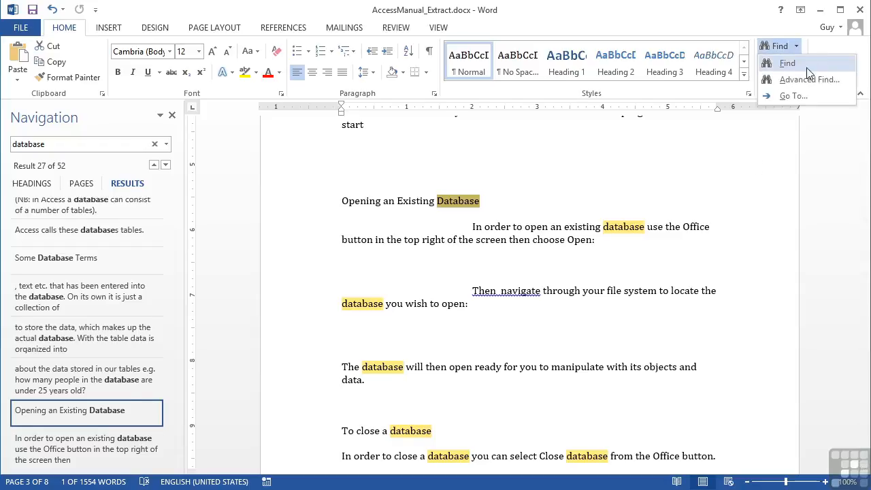
{"action": "left_click", "coordinate": [789, 80]}
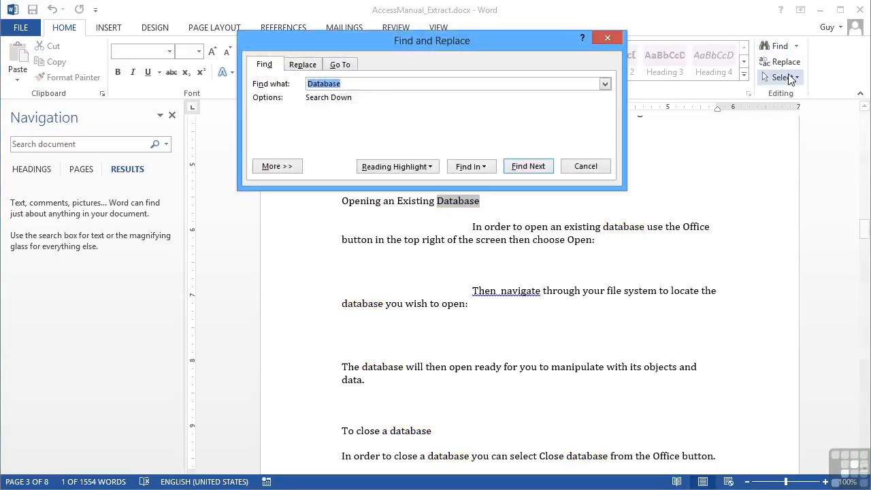
{"action": "left_click_drag", "start_coordinate": [475, 46], "coordinate": [334, 70]}
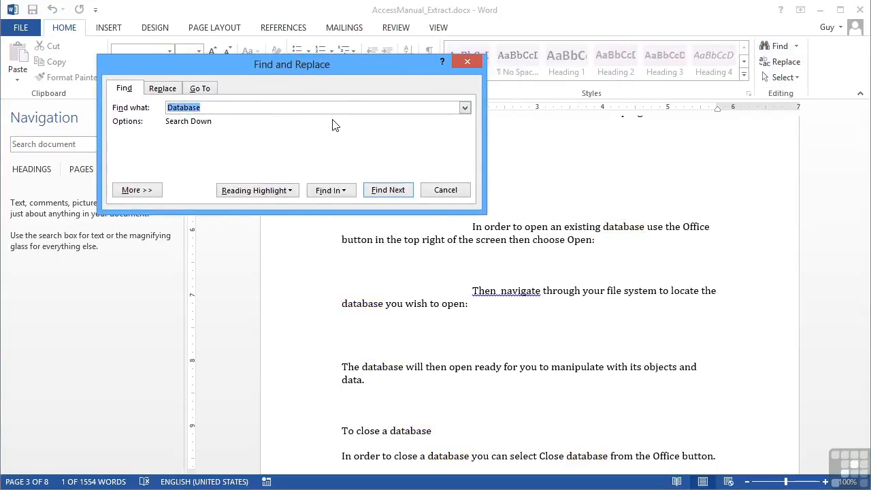
{"action": "left_click", "coordinate": [146, 190]}
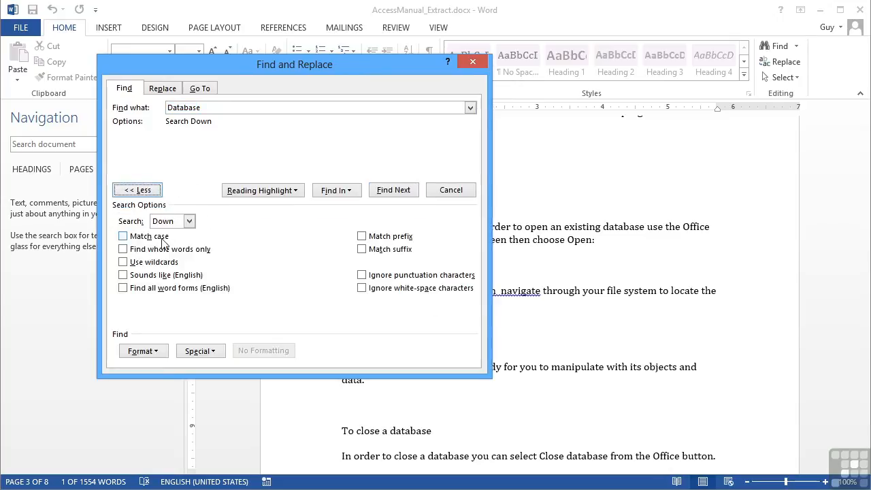
{"action": "left_click", "coordinate": [215, 107]}
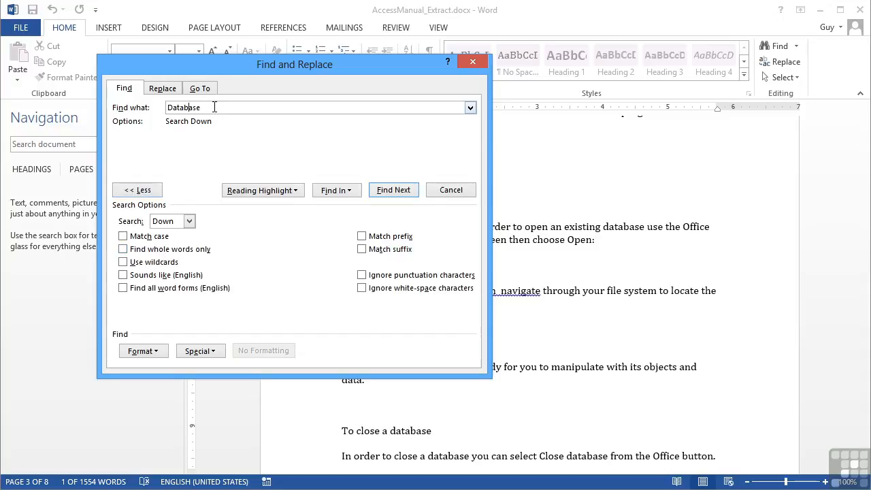
{"action": "key", "text": "BackSpace"}
{"action": "type", "text": "d"}
{"action": "left_click", "coordinate": [124, 236]}
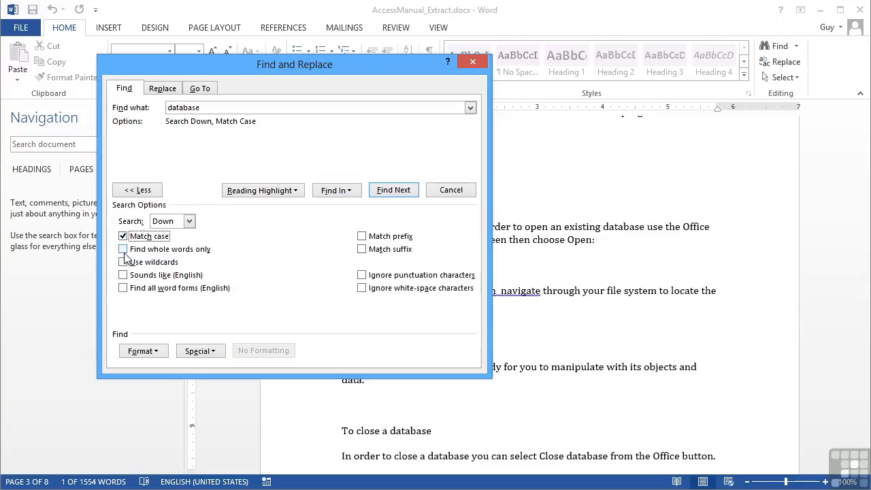
{"action": "left_click", "coordinate": [123, 250]}
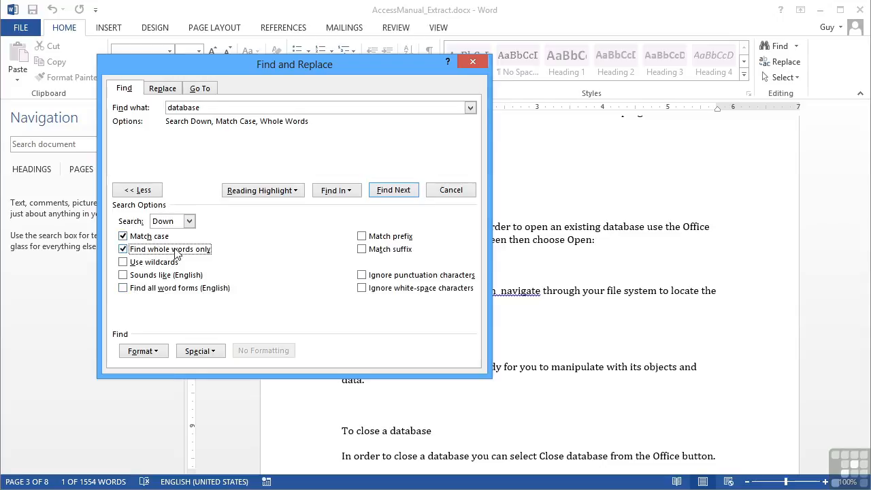
{"action": "left_click", "coordinate": [138, 190]}
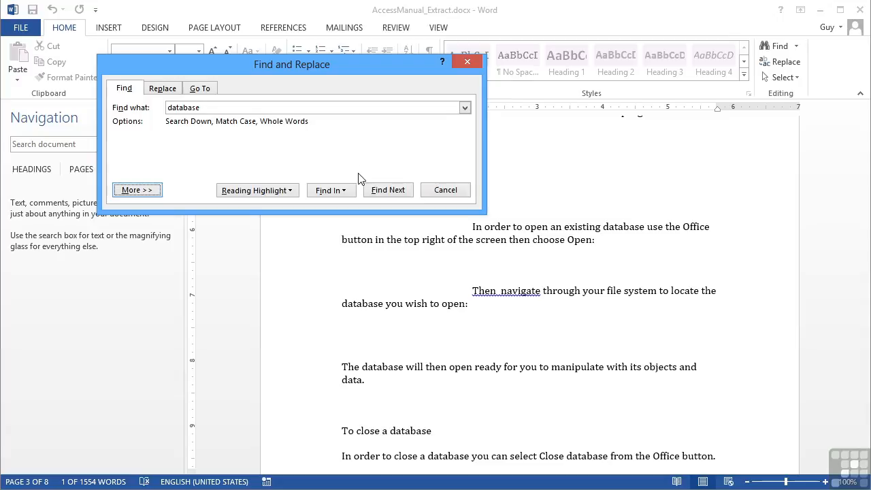
Step through the next case-matched, whole-word occurrences of "database" down to the section on closing a database
{"action": "left_click", "coordinate": [386, 193]}
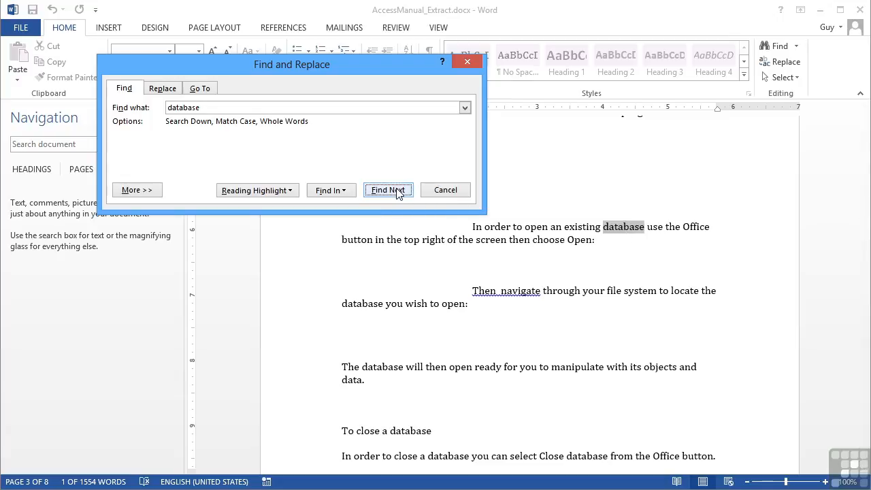
{"action": "left_click", "coordinate": [398, 193]}
{"action": "left_click", "coordinate": [399, 194]}
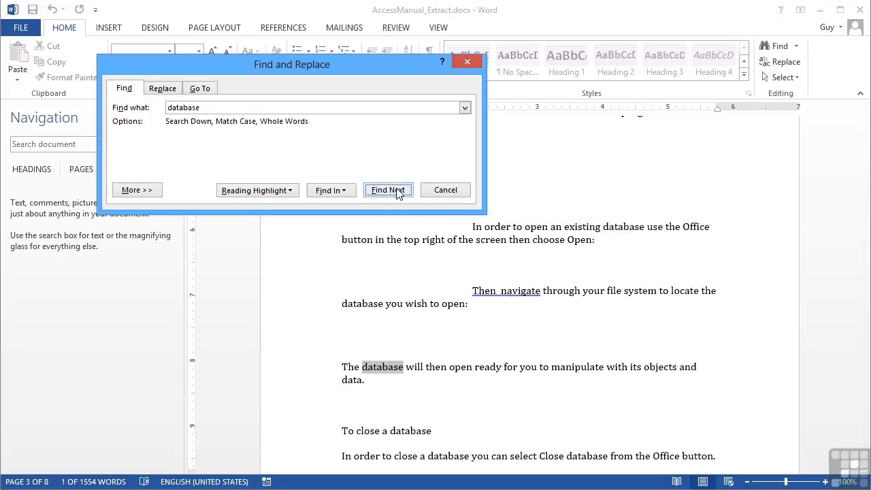
{"action": "left_click", "coordinate": [399, 193]}
{"action": "left_click", "coordinate": [399, 194]}
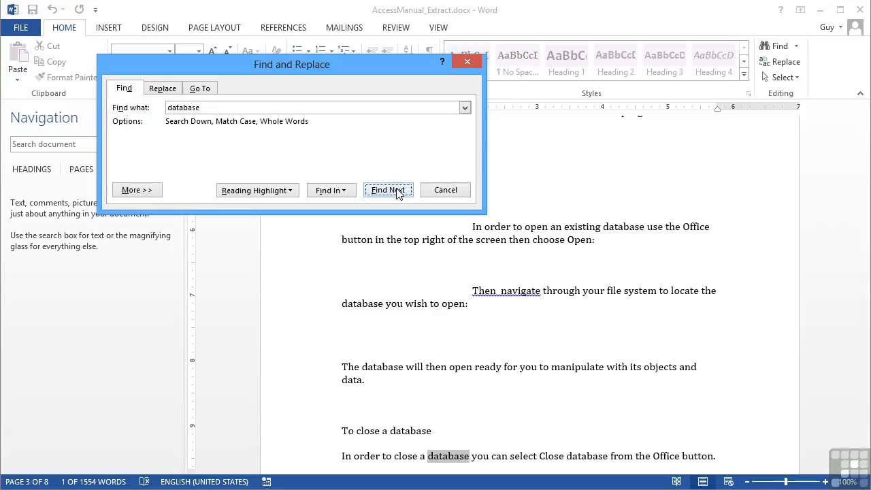
{"action": "left_click", "coordinate": [399, 194]}
Apply reading highlight to all case-matched, whole-word occurrences of "database" in the document
{"action": "left_click", "coordinate": [346, 194]}
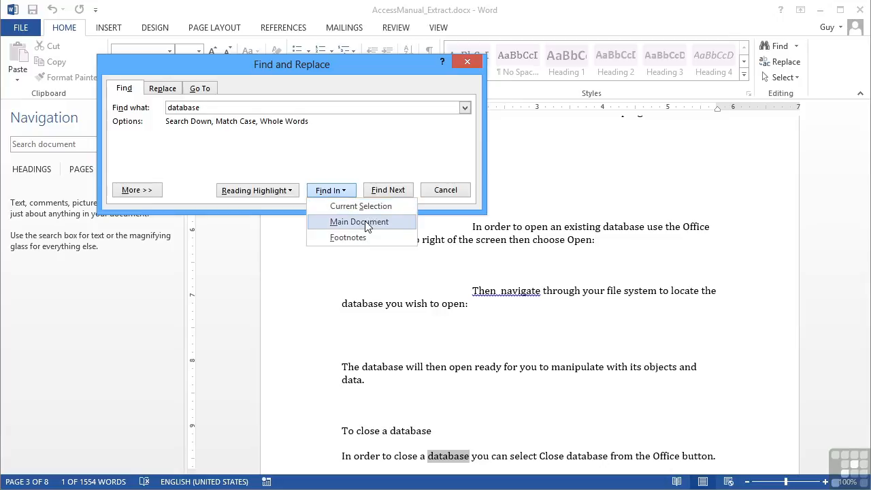
{"action": "left_click", "coordinate": [356, 178]}
{"action": "left_click", "coordinate": [291, 191]}
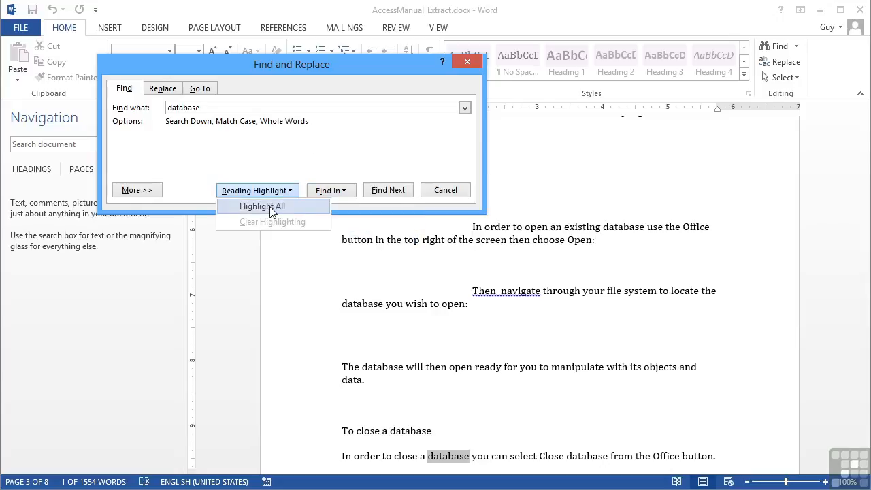
{"action": "left_click", "coordinate": [271, 209]}
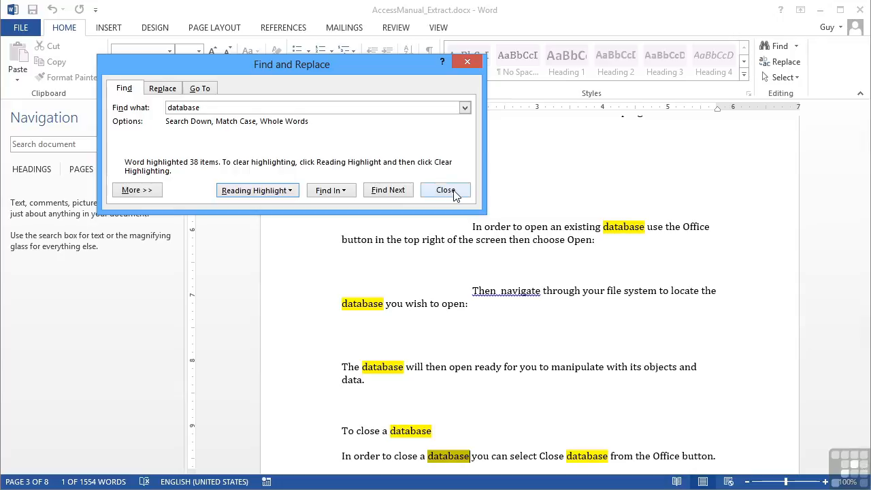
Examine the highlighted occurrences down to "What are Fields and Records?", close the search dialog, and review them back up to the database creation steps
{"action": "left_click", "coordinate": [648, 287]}
{"action": "scroll", "coordinate": [647, 286], "scroll_direction": "down", "scroll_amount": 10}
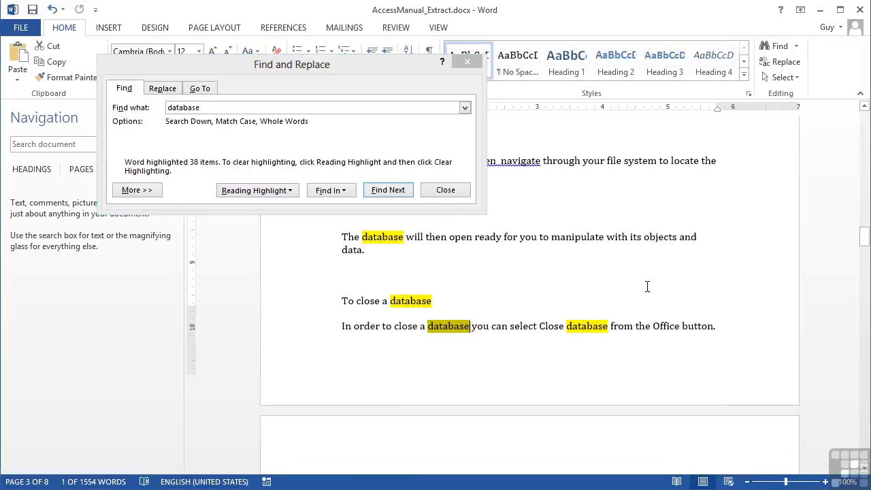
{"action": "scroll", "coordinate": [648, 287], "scroll_direction": "down", "scroll_amount": 7}
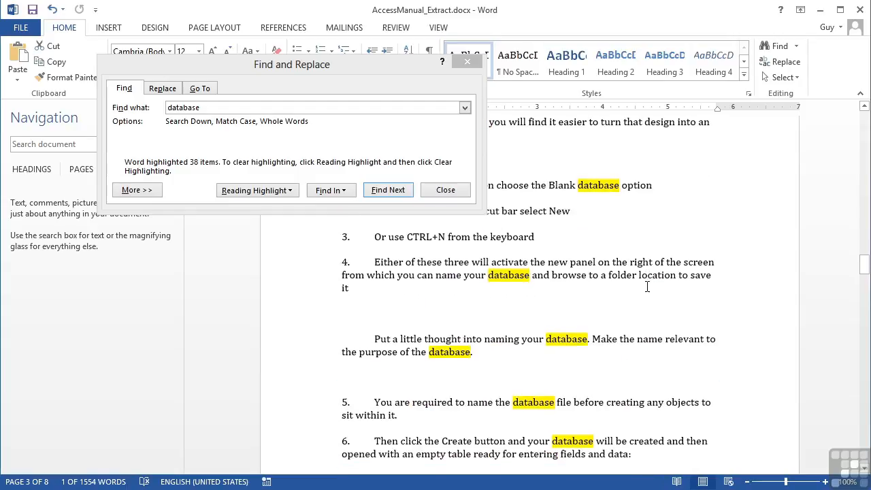
{"action": "scroll", "coordinate": [647, 287], "scroll_direction": "down", "scroll_amount": 4}
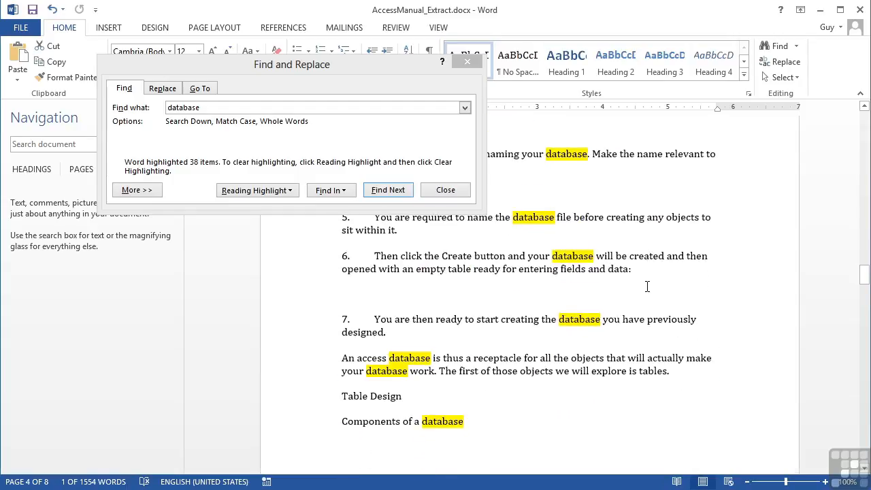
{"action": "scroll", "coordinate": [647, 286], "scroll_direction": "down", "scroll_amount": 6}
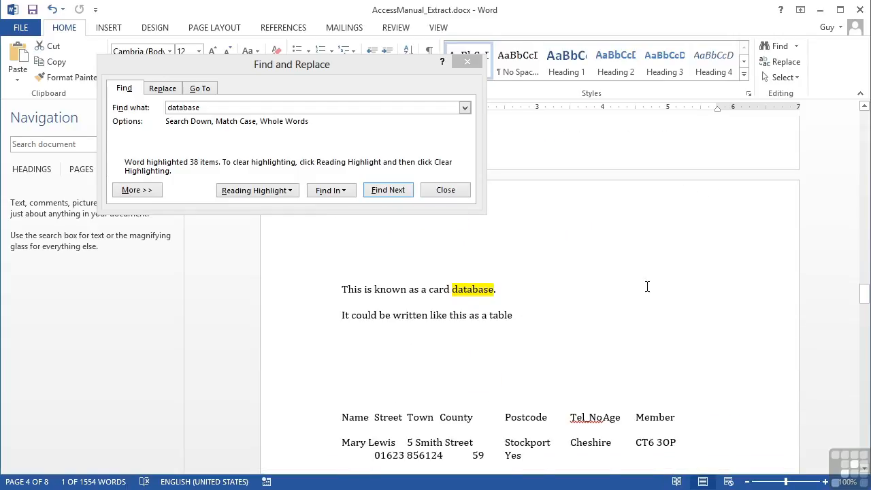
{"action": "scroll", "coordinate": [647, 287], "scroll_direction": "down", "scroll_amount": 5}
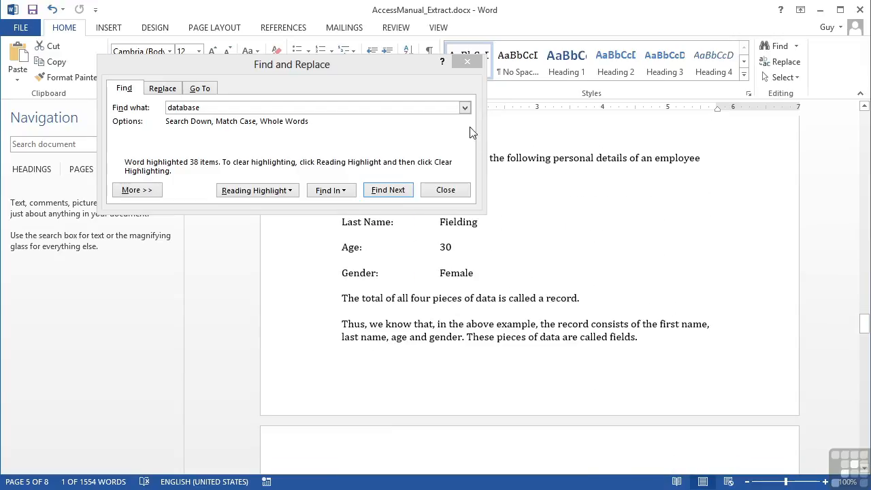
{"action": "left_click", "coordinate": [442, 190]}
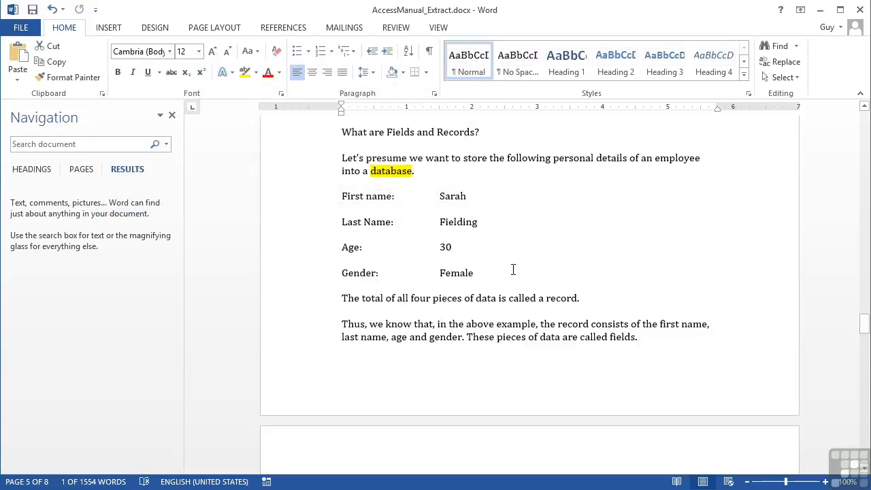
{"action": "scroll", "coordinate": [514, 270], "scroll_direction": "up", "scroll_amount": 2}
{"action": "scroll", "coordinate": [514, 270], "scroll_direction": "up", "scroll_amount": 9}
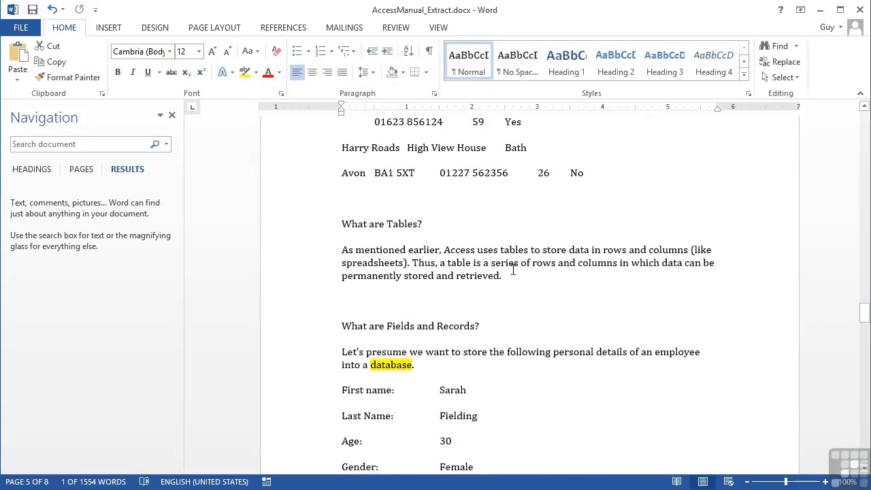
{"action": "scroll", "coordinate": [513, 270], "scroll_direction": "up", "scroll_amount": 7}
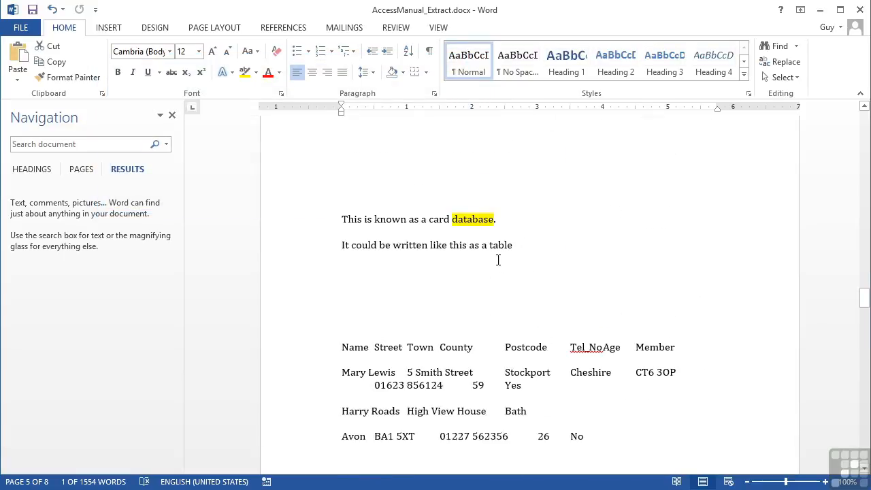
{"action": "scroll", "coordinate": [500, 264], "scroll_direction": "up", "scroll_amount": 8}
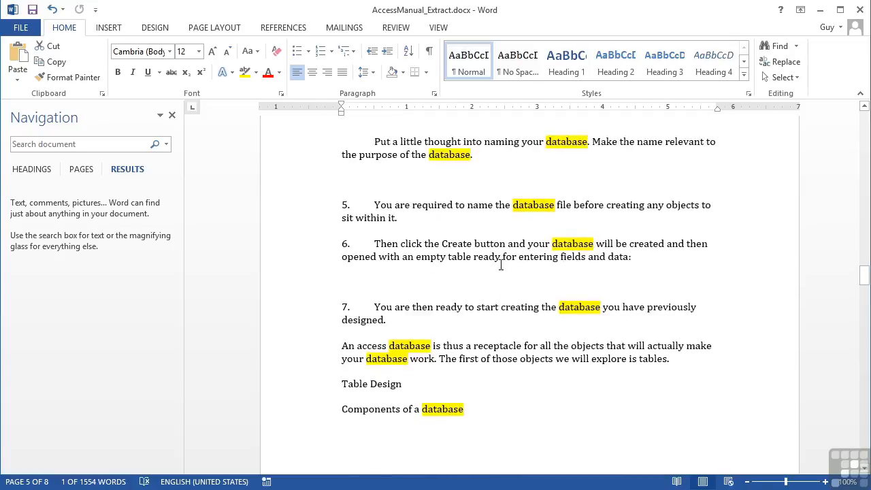
Clear the reading highlight by reopening and cancelling Advanced Find, and place the cursor above the "Or ALT+F4" line
{"action": "left_click", "coordinate": [776, 46]}
{"action": "left_click", "coordinate": [797, 46]}
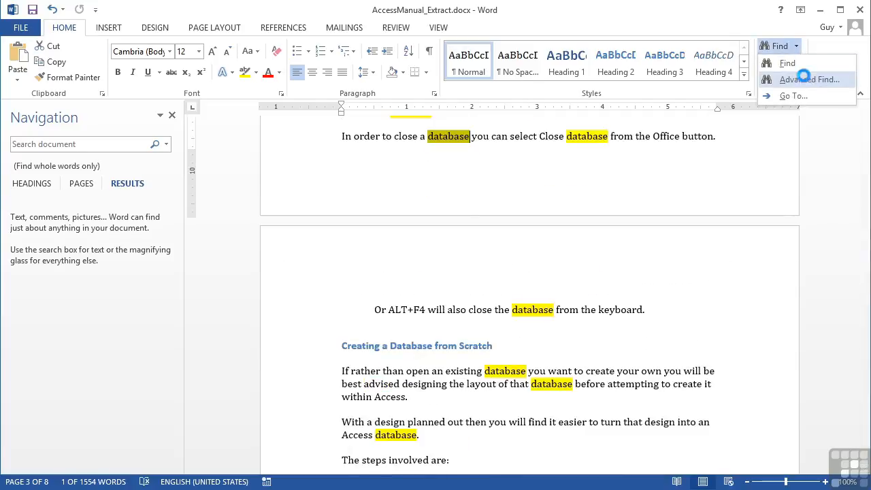
{"action": "left_click", "coordinate": [804, 75]}
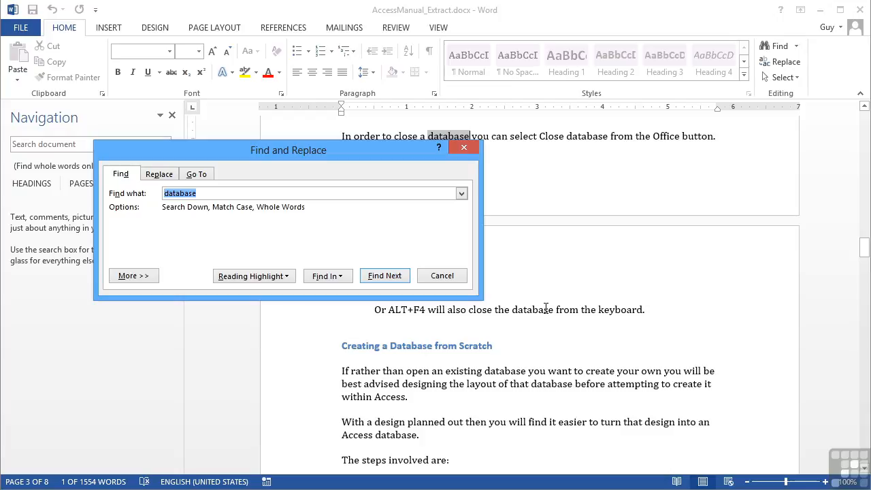
{"action": "left_click", "coordinate": [440, 276]}
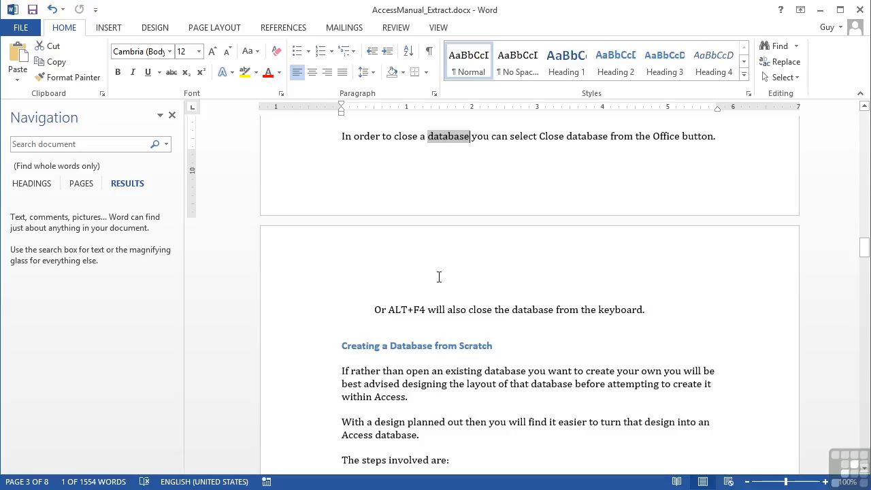
{"action": "left_click", "coordinate": [439, 276]}
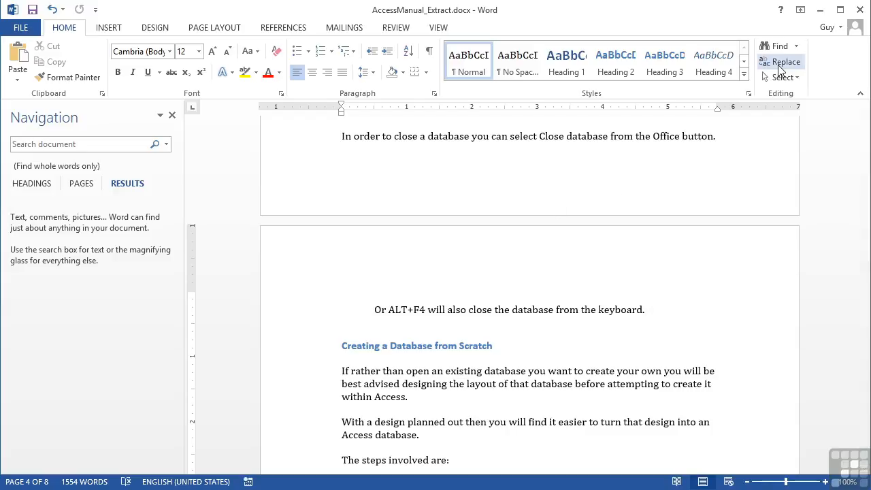
Set up a replacement of "database" with "DATABASE", keeping the Match case and whole words options
{"action": "left_click", "coordinate": [795, 46]}
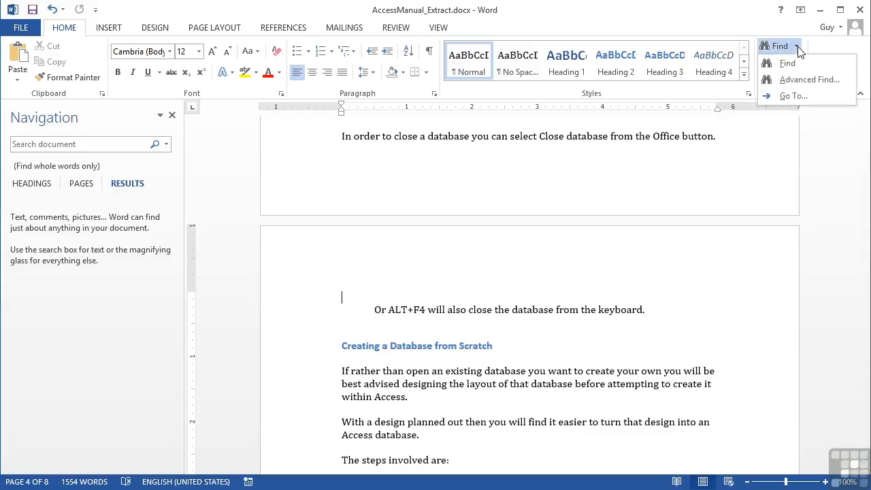
{"action": "left_click", "coordinate": [790, 81]}
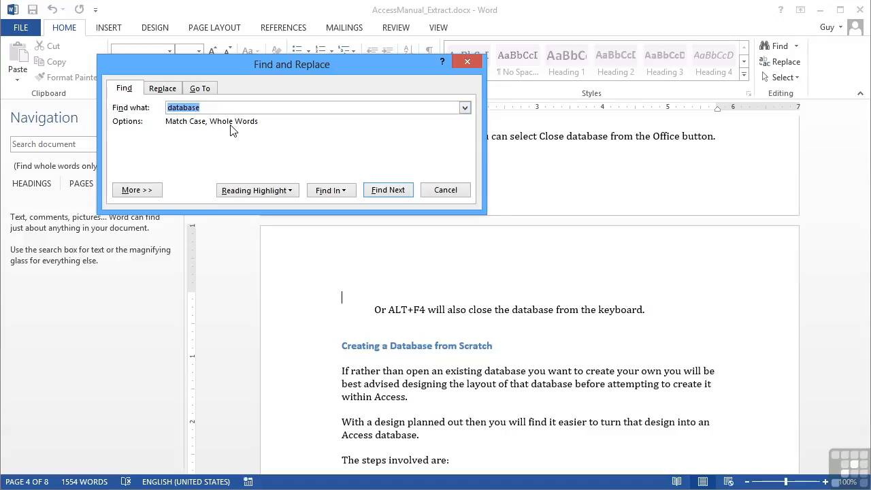
{"action": "left_click", "coordinate": [162, 89]}
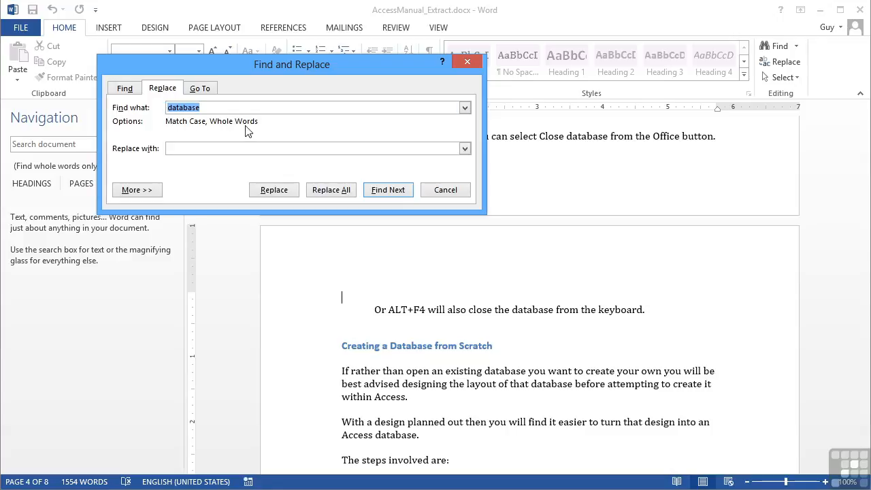
{"action": "left_click", "coordinate": [174, 148]}
{"action": "type", "text": "D"}
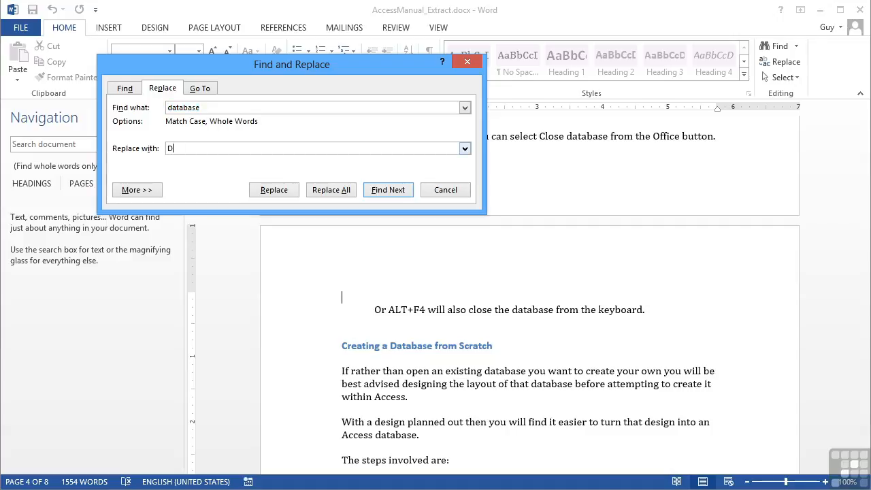
{"action": "type", "text": "ATABASE"}
Replace the occurrences in the "ALT+F4" line and after "open an existing" individually, and skip the one after "layout of that"
{"action": "left_click", "coordinate": [296, 197]}
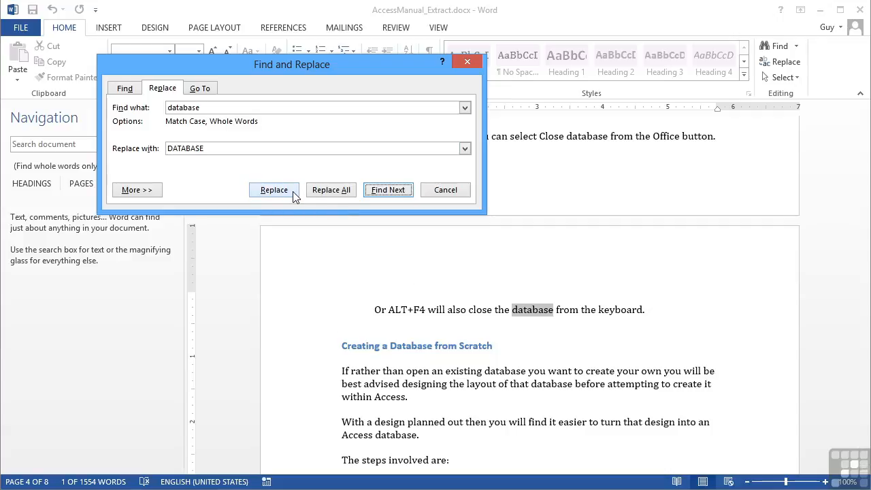
{"action": "left_click", "coordinate": [292, 191]}
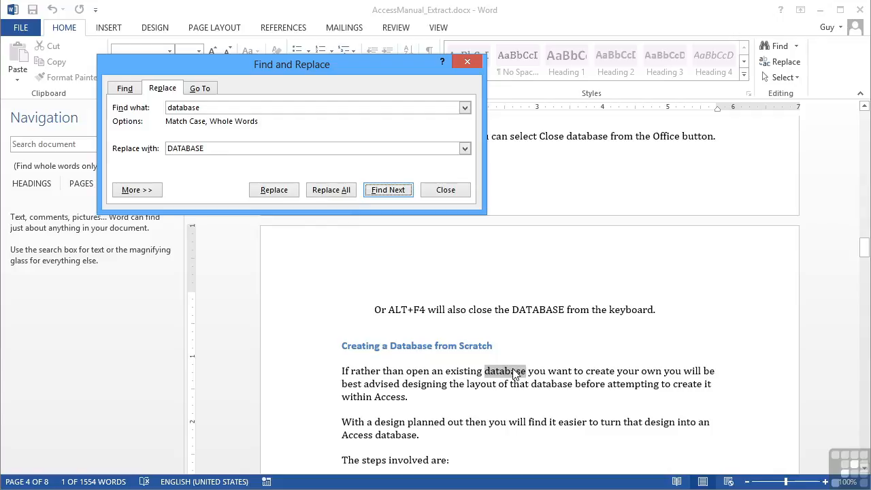
{"action": "left_click", "coordinate": [281, 194]}
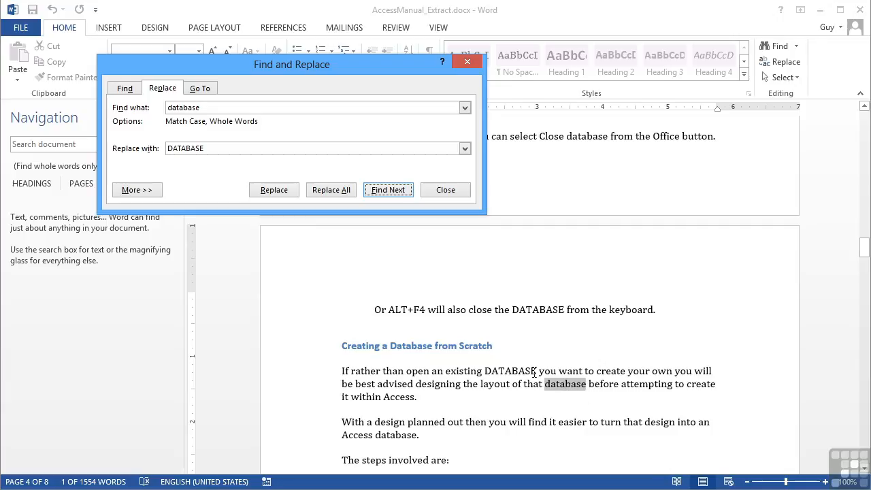
{"action": "left_click", "coordinate": [386, 194]}
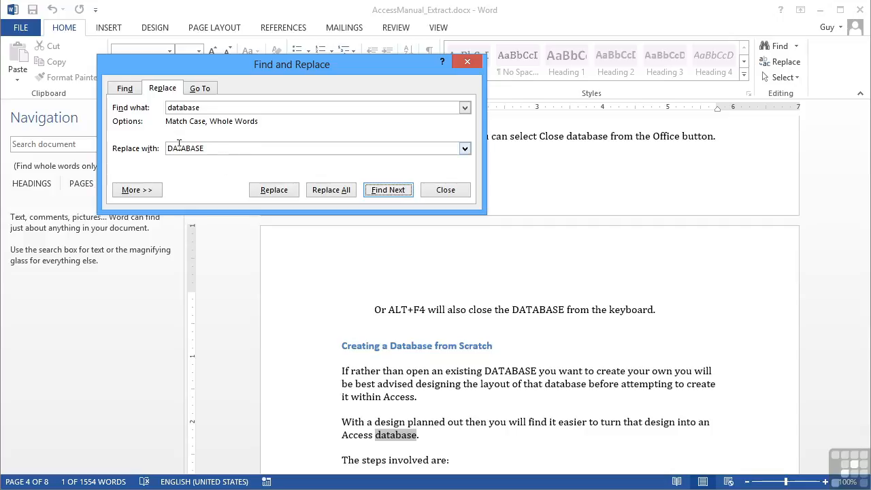
Replace all remaining occurrences of "database" with "DATABASE", close the dialog, and review the replaced text
{"action": "left_click", "coordinate": [329, 190]}
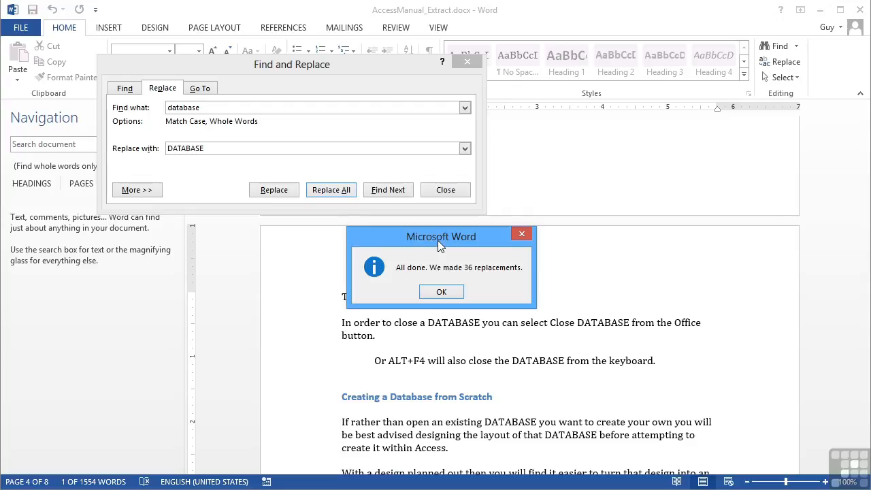
{"action": "left_click", "coordinate": [441, 291]}
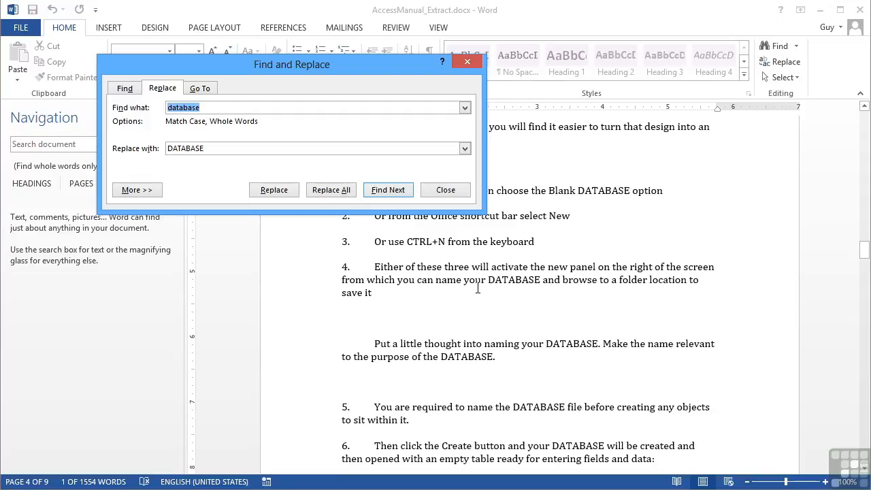
{"action": "left_click", "coordinate": [449, 192]}
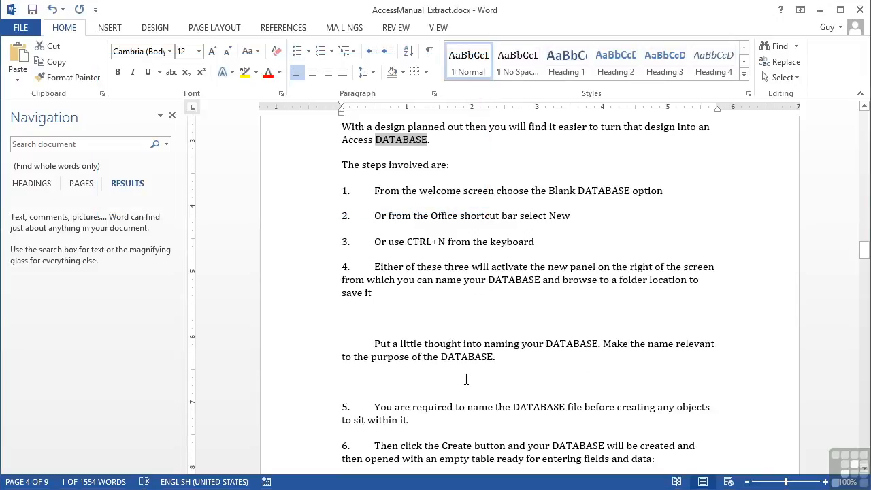
{"action": "scroll", "coordinate": [466, 379], "scroll_direction": "up", "scroll_amount": 6}
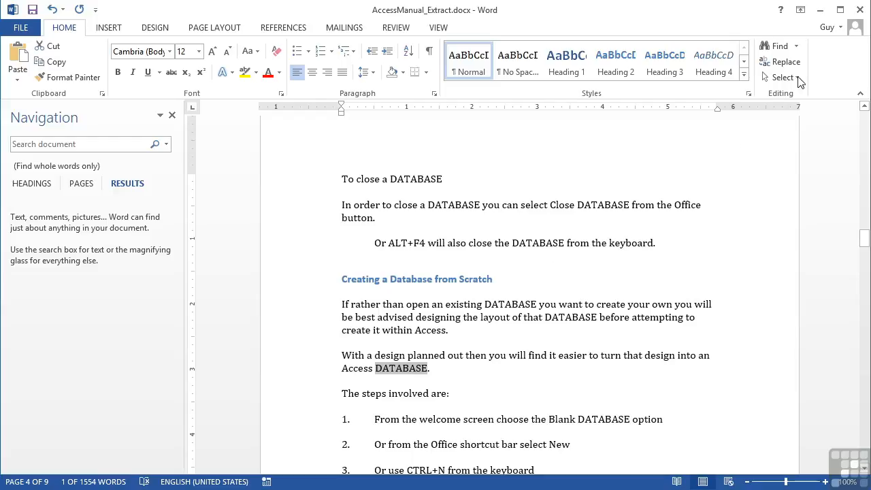
Set up a replacement of "access" with "oracle", with Match case and Find whole words only turned off
{"action": "left_click", "coordinate": [781, 62]}
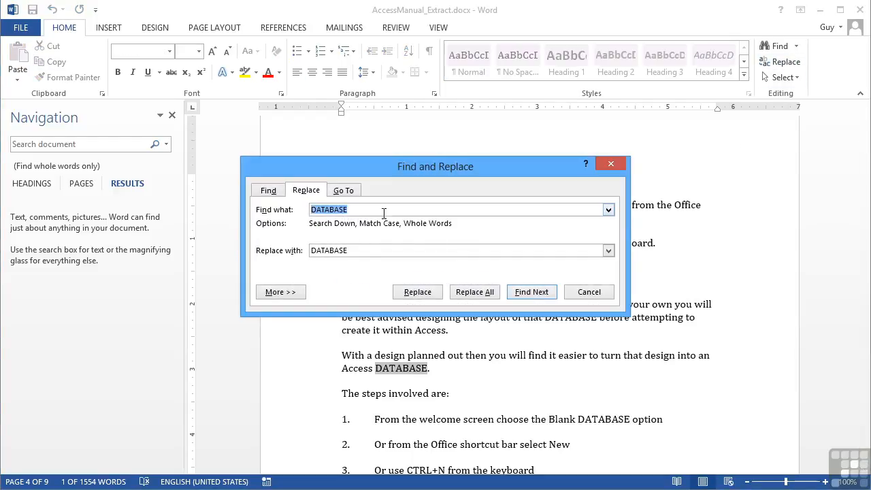
{"action": "type", "text": "access"}
{"action": "left_click", "coordinate": [280, 292]}
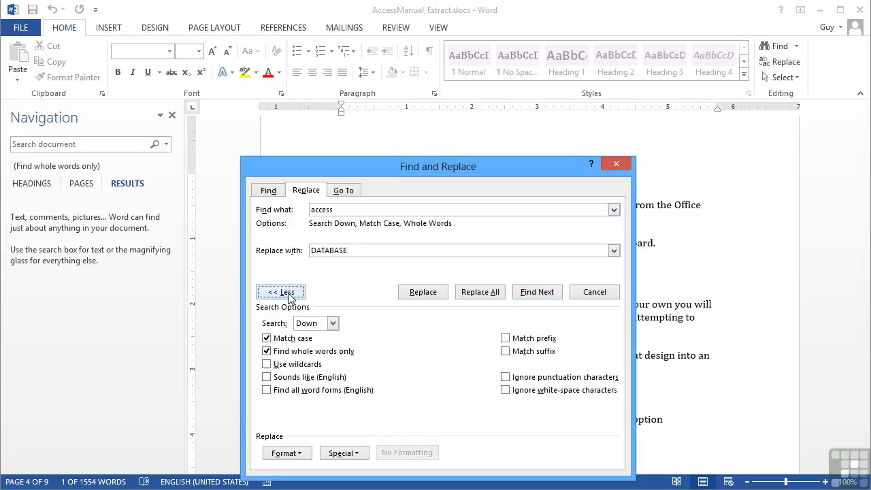
{"action": "left_click", "coordinate": [283, 340]}
{"action": "left_click", "coordinate": [297, 352]}
{"action": "left_click", "coordinate": [379, 251]}
{"action": "left_click_drag", "start_coordinate": [358, 250], "coordinate": [306, 245]}
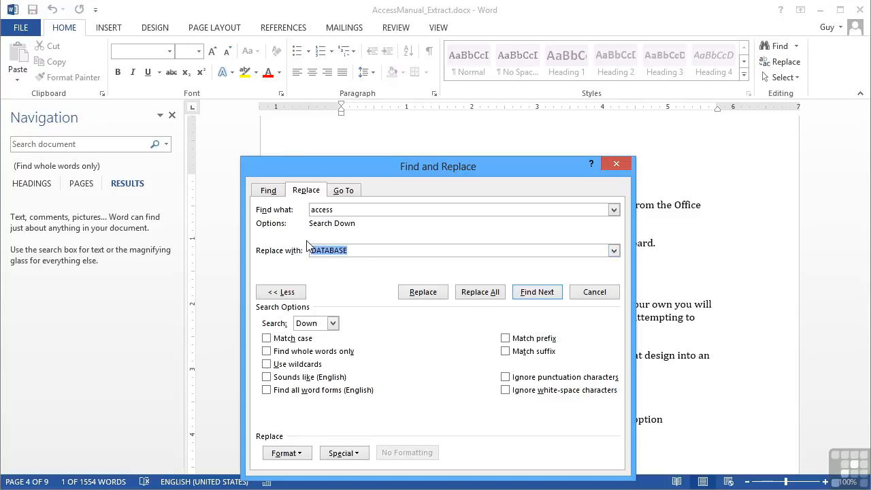
{"action": "type", "text": "oracle"}
Replace all occurrences of "access" with "oracle", continuing the search from the document's beginning, and close the dialog
{"action": "left_click", "coordinate": [494, 297]}
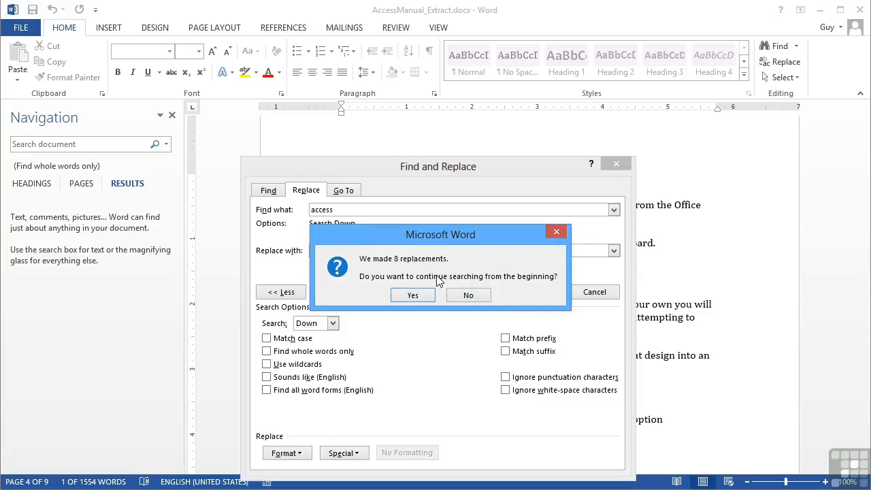
{"action": "left_click", "coordinate": [414, 295]}
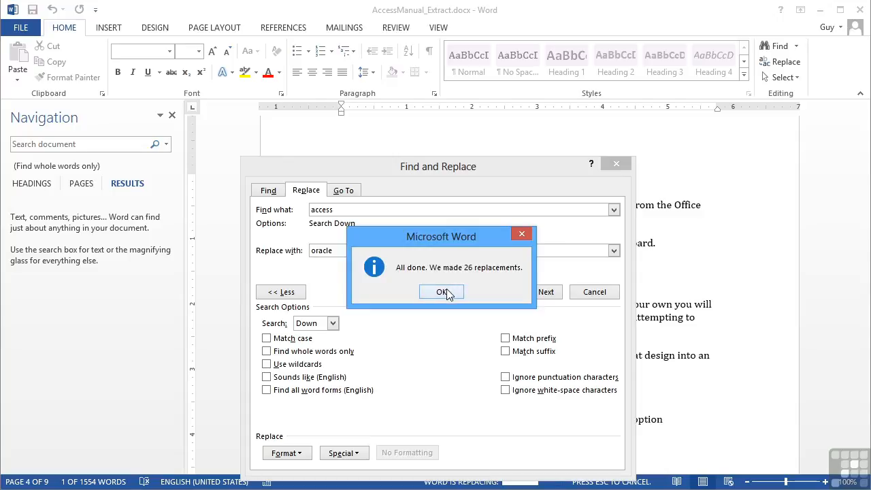
{"action": "left_click", "coordinate": [441, 292]}
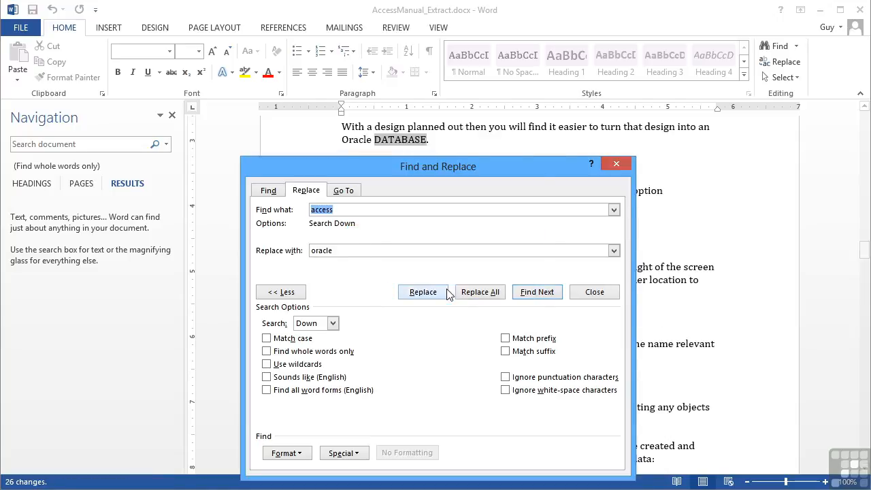
{"action": "left_click", "coordinate": [599, 292]}
{"action": "scroll", "coordinate": [497, 363], "scroll_direction": "up", "scroll_amount": 2}
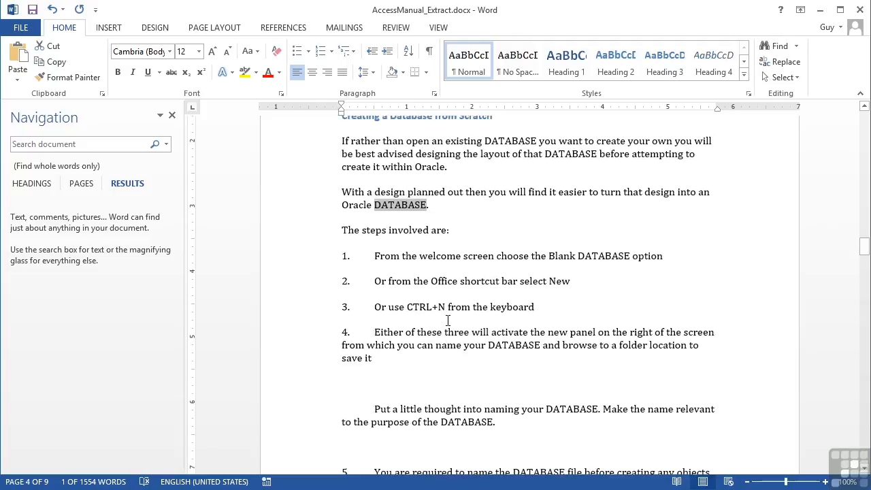
Copy the words "Microsoft Office" with their trailing space from item 2 under "How to start Microsoft Oracle"
{"action": "scroll", "coordinate": [448, 320], "scroll_direction": "up", "scroll_amount": 20}
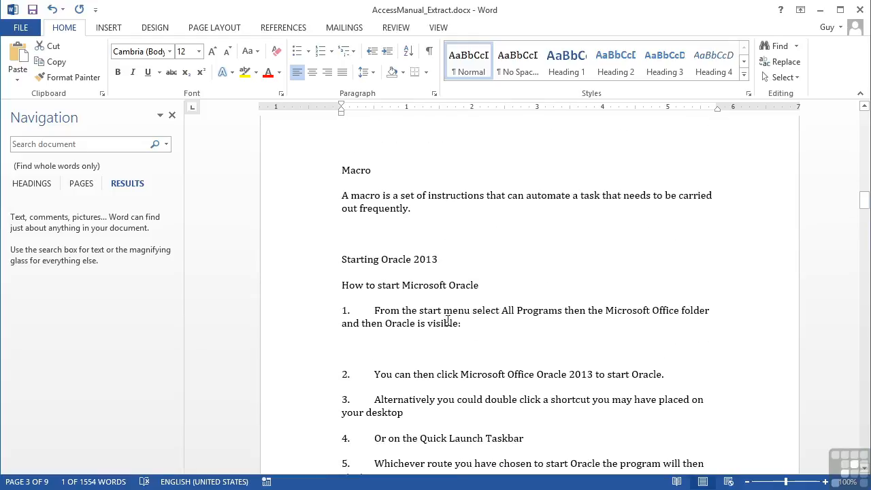
{"action": "scroll", "coordinate": [448, 320], "scroll_direction": "down", "scroll_amount": 1}
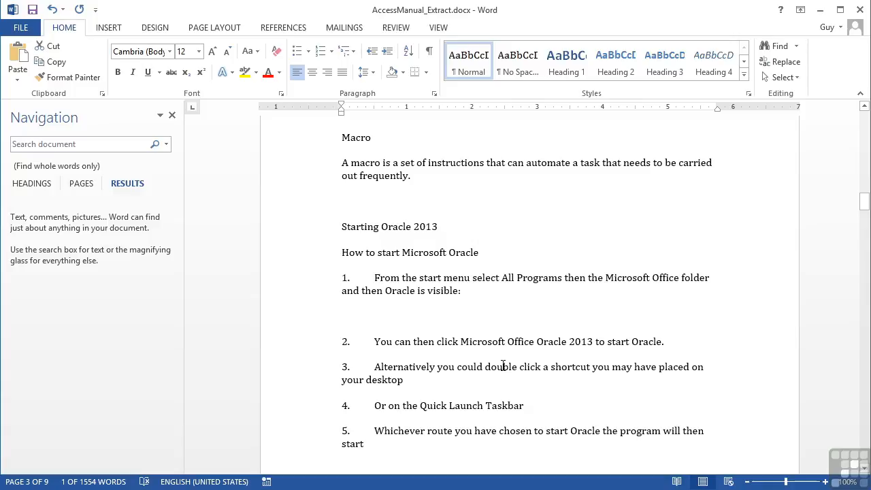
{"action": "left_click_drag", "start_coordinate": [461, 342], "coordinate": [509, 347]}
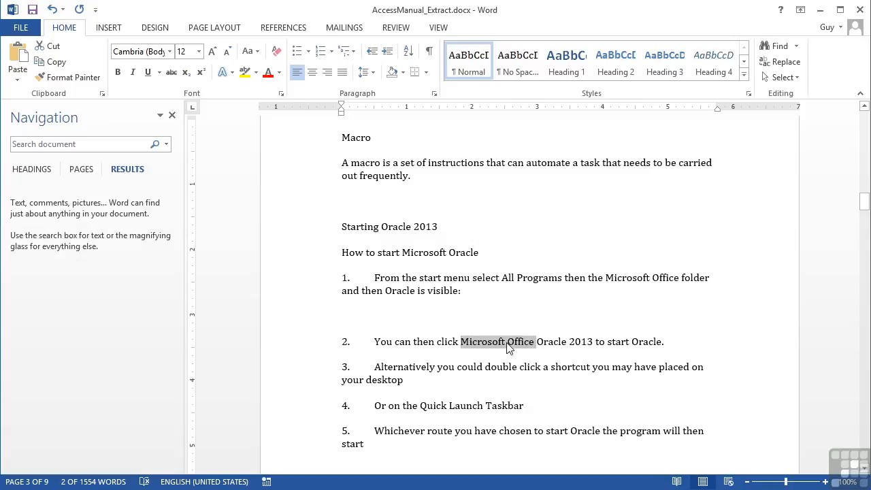
{"action": "right_click", "coordinate": [509, 347]}
{"action": "left_click", "coordinate": [538, 164]}
Set up a replacement with the copied "Microsoft Office" as the search text and an empty replacement text
{"action": "left_click", "coordinate": [783, 61]}
{"action": "right_click", "coordinate": [321, 63]}
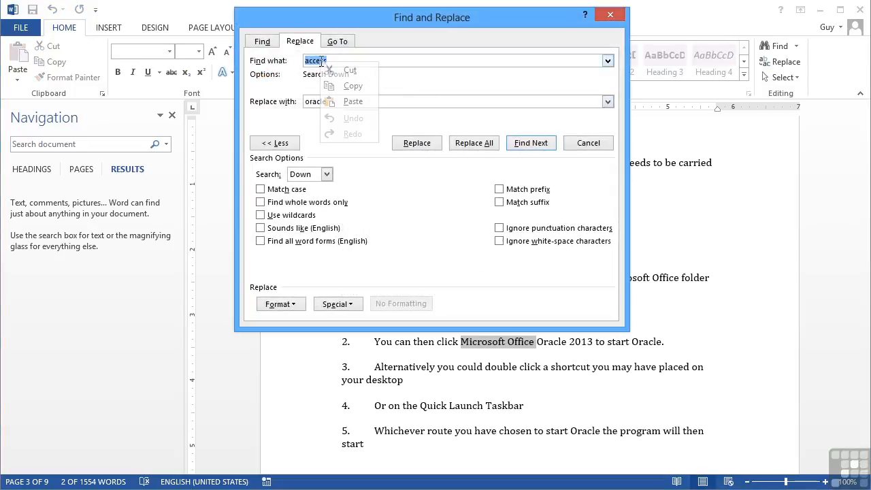
{"action": "left_click", "coordinate": [348, 102]}
{"action": "left_click_drag", "start_coordinate": [344, 102], "coordinate": [287, 106]}
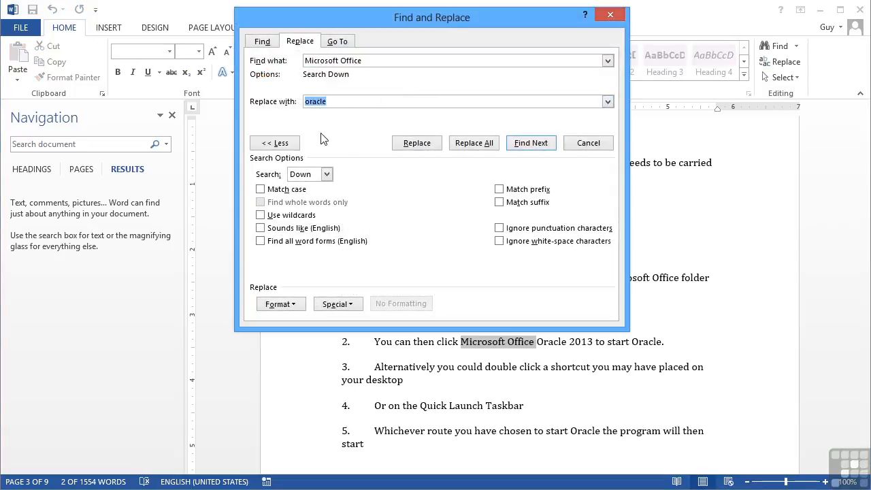
{"action": "key", "text": "Delete"}
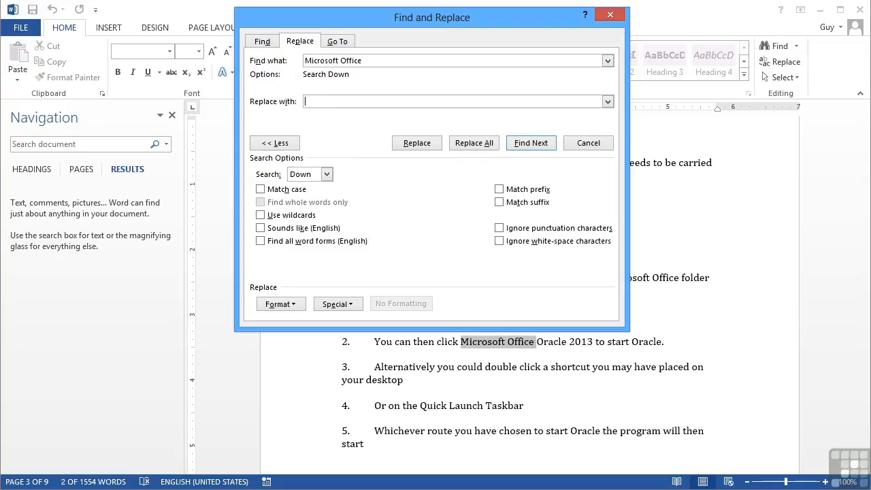
Remove all occurrences of "Microsoft Office" with Replace All, continuing the search from the document's beginning, and close the dialog
{"action": "left_click", "coordinate": [475, 143]}
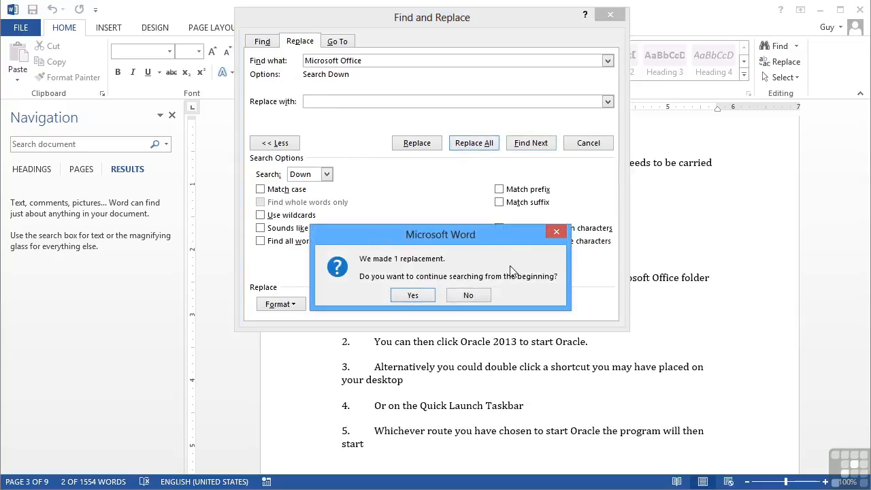
{"action": "left_click", "coordinate": [417, 296]}
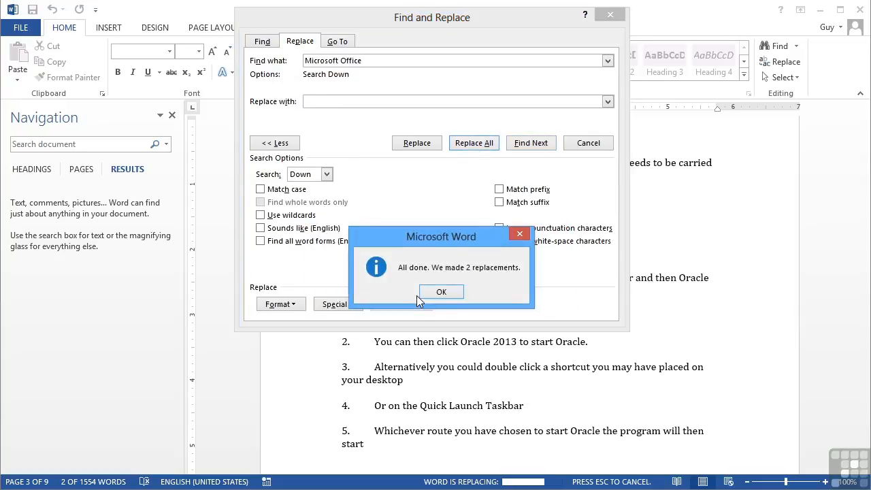
{"action": "left_click", "coordinate": [444, 296]}
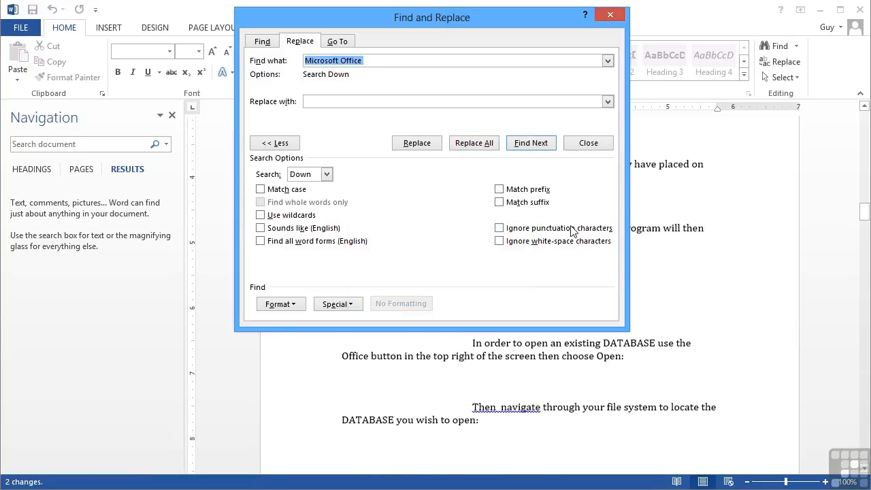
{"action": "left_click", "coordinate": [590, 145]}
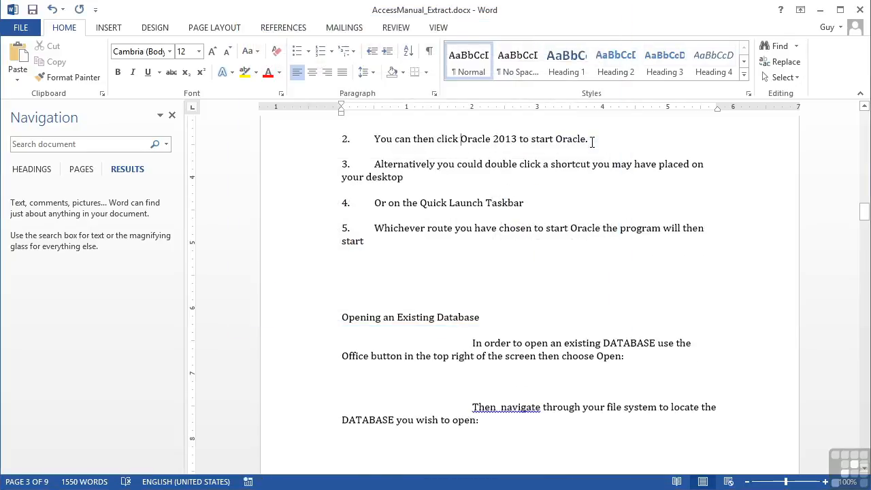